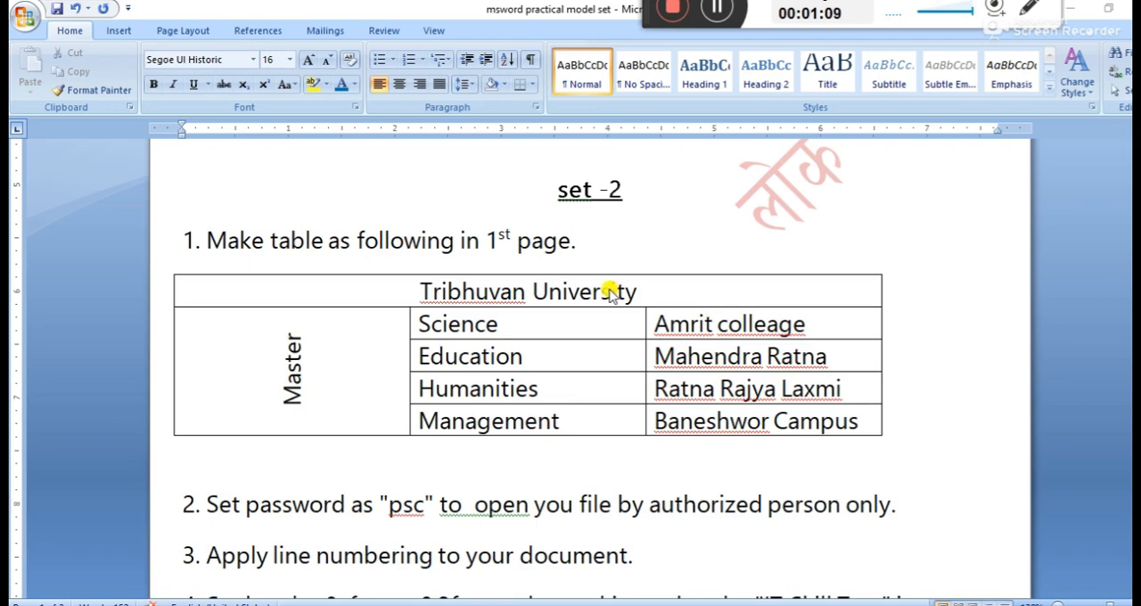
# Start a new blank Word document and insert a table with 3 columns and 5 rows
pyautogui.press('super+r')
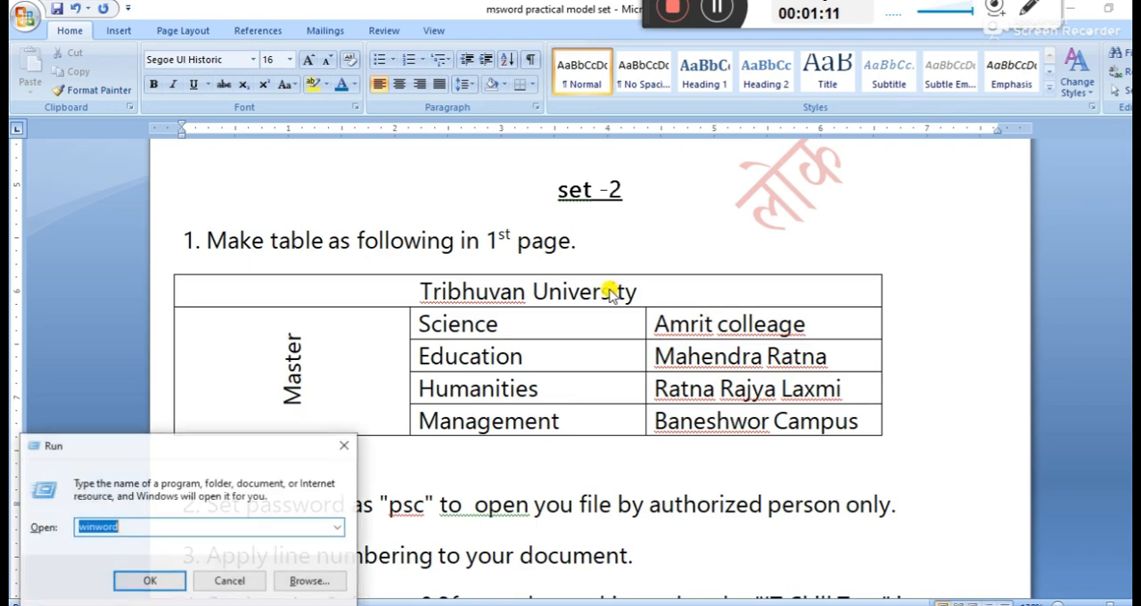
pyautogui.press('Return')
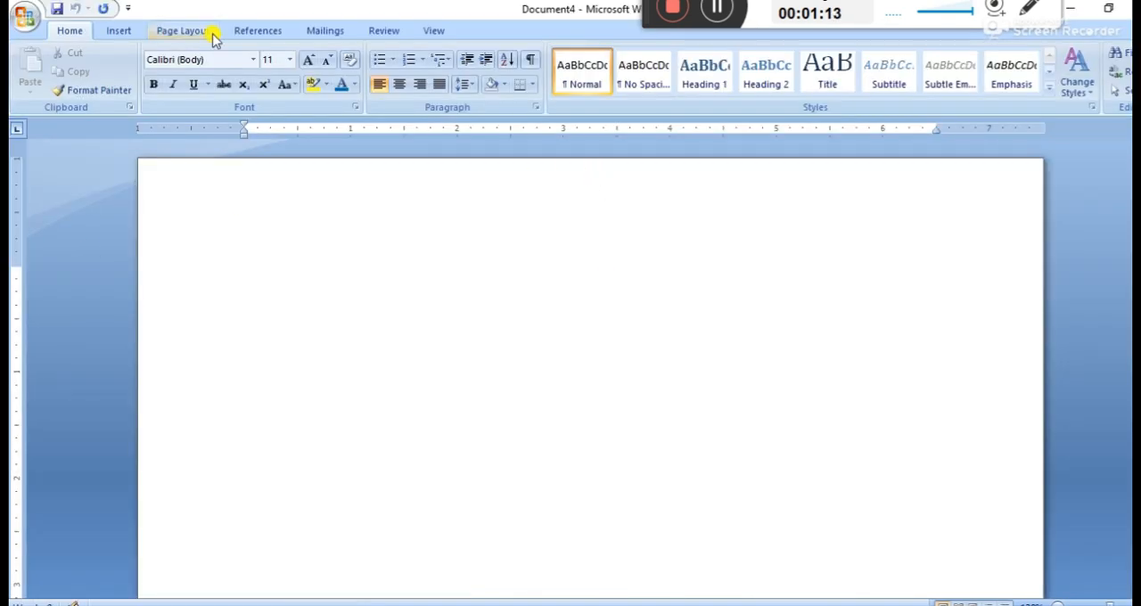
pyautogui.click(121, 30)
pyautogui.click(142, 91)
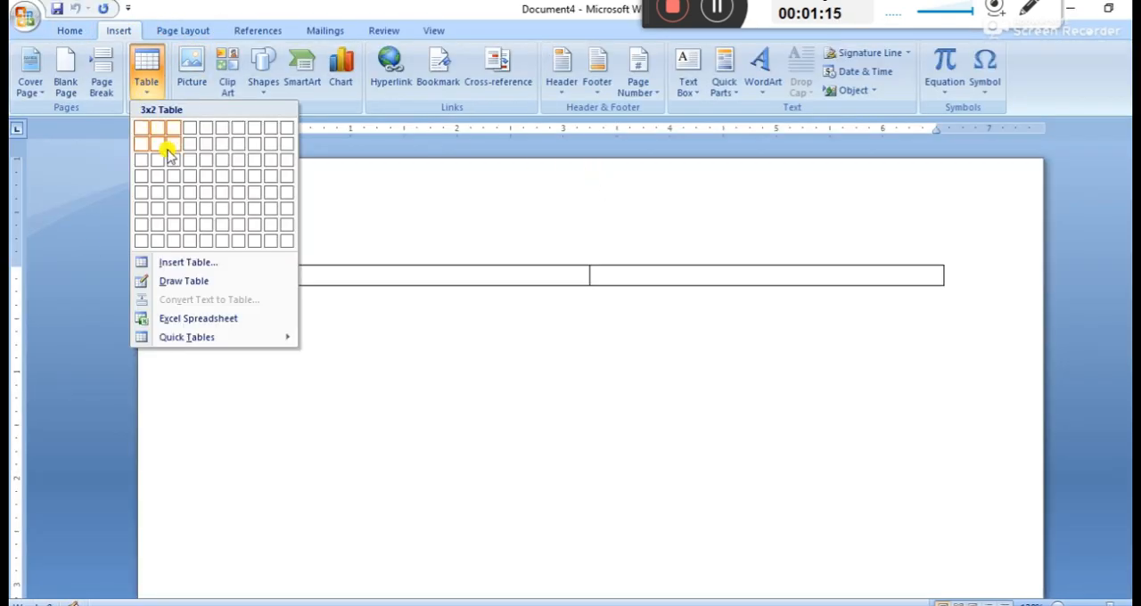
pyautogui.click(165, 264)
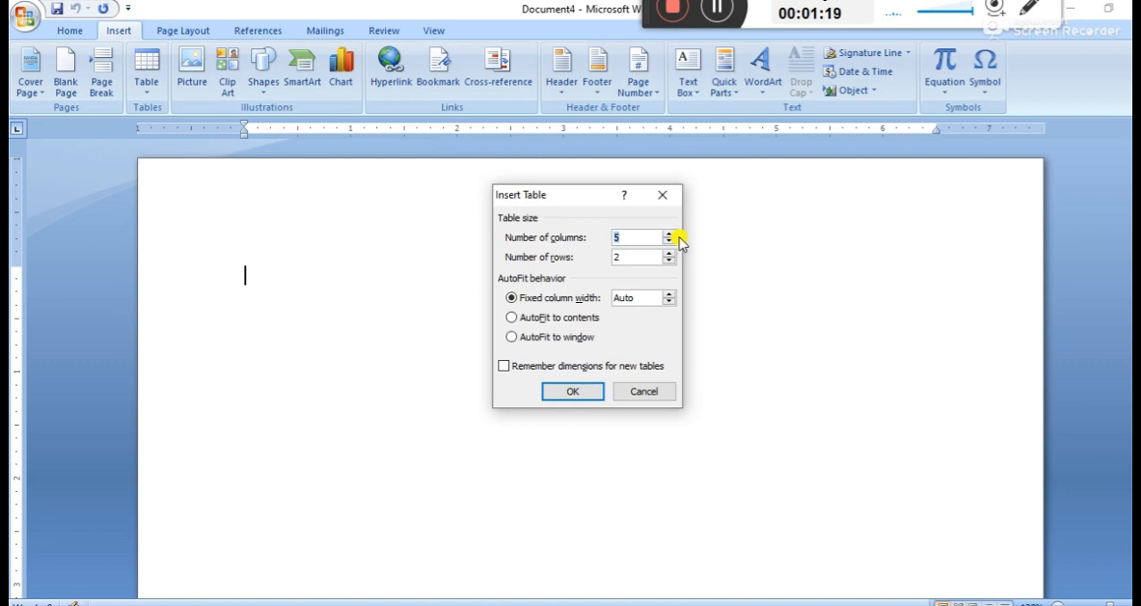
pyautogui.press('Tab')
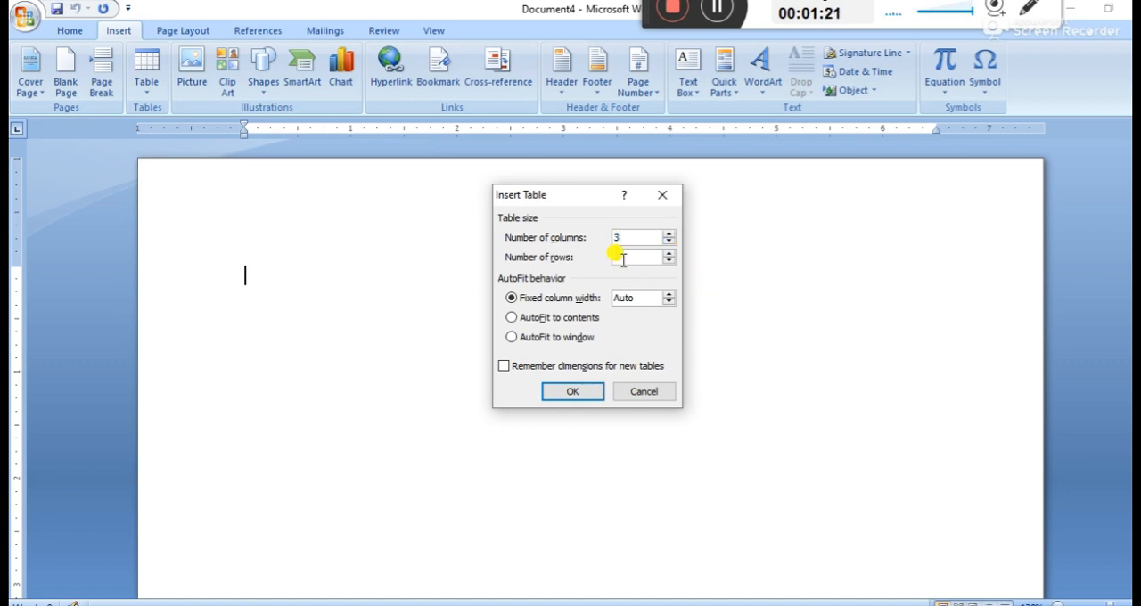
pyautogui.press('Return')
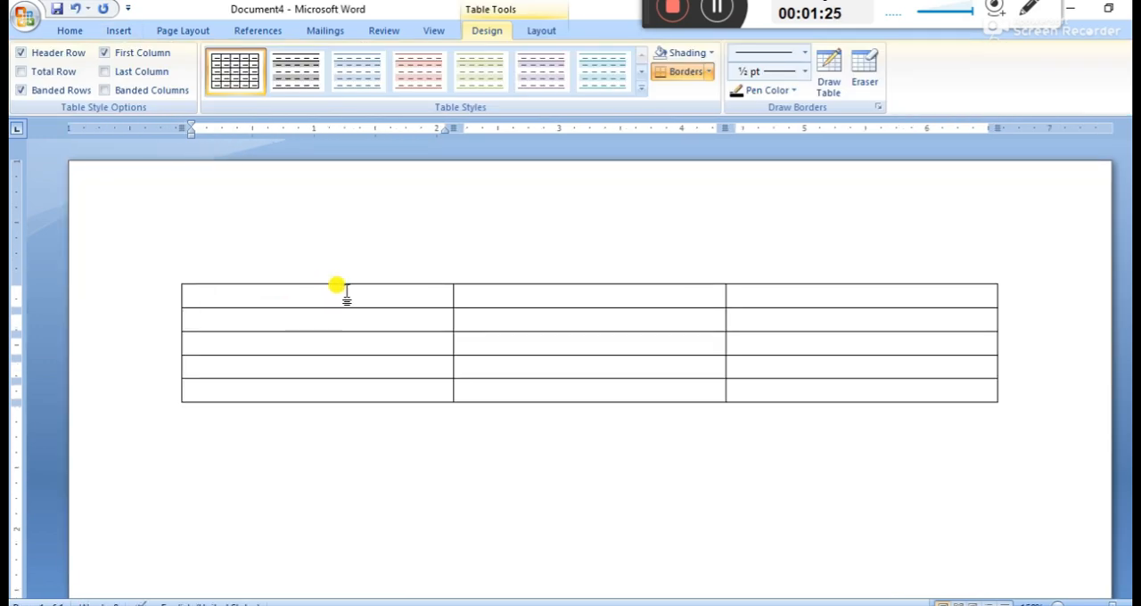
# Erase the inner borders of the table's top row and those between the lower four cells of the first column
pyautogui.moveTo(339, 288); pyautogui.dragTo(736, 281)
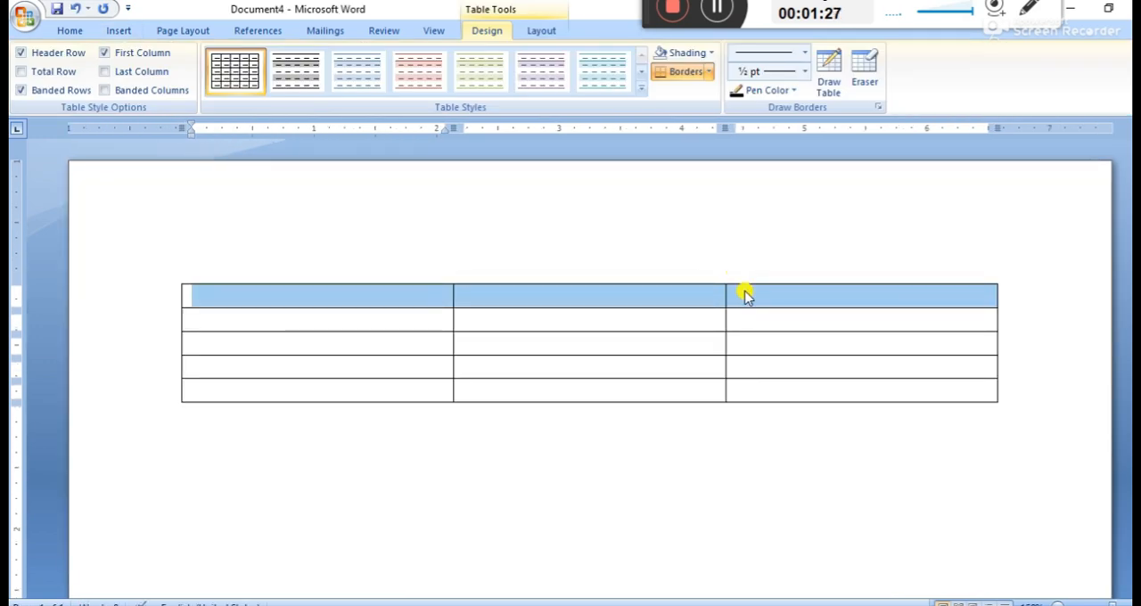
pyautogui.click(864, 79)
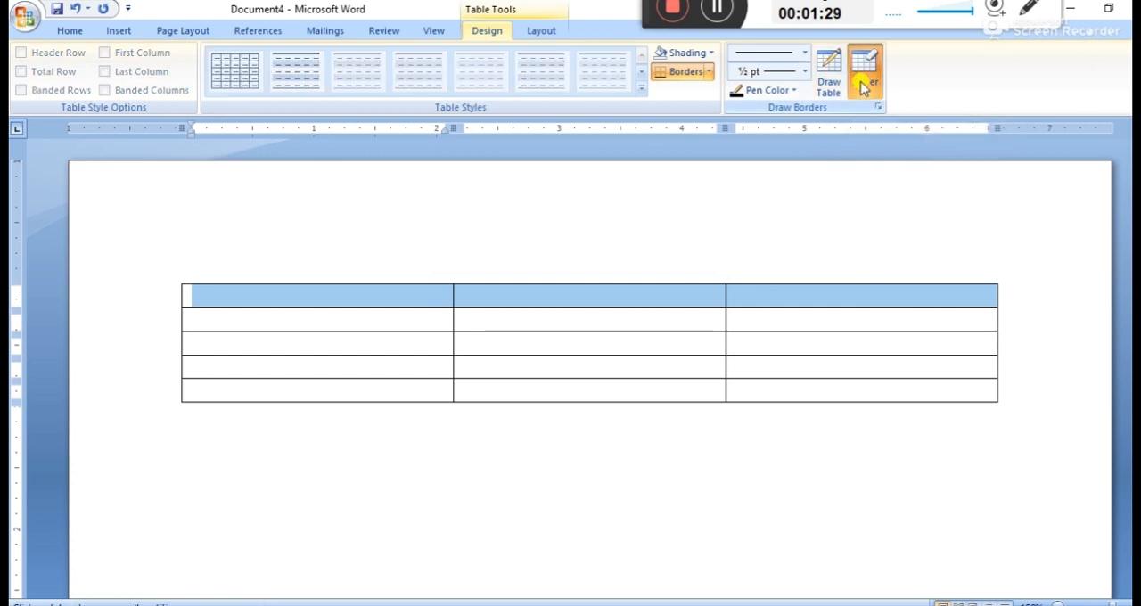
pyautogui.click(726, 296)
pyautogui.click(454, 294)
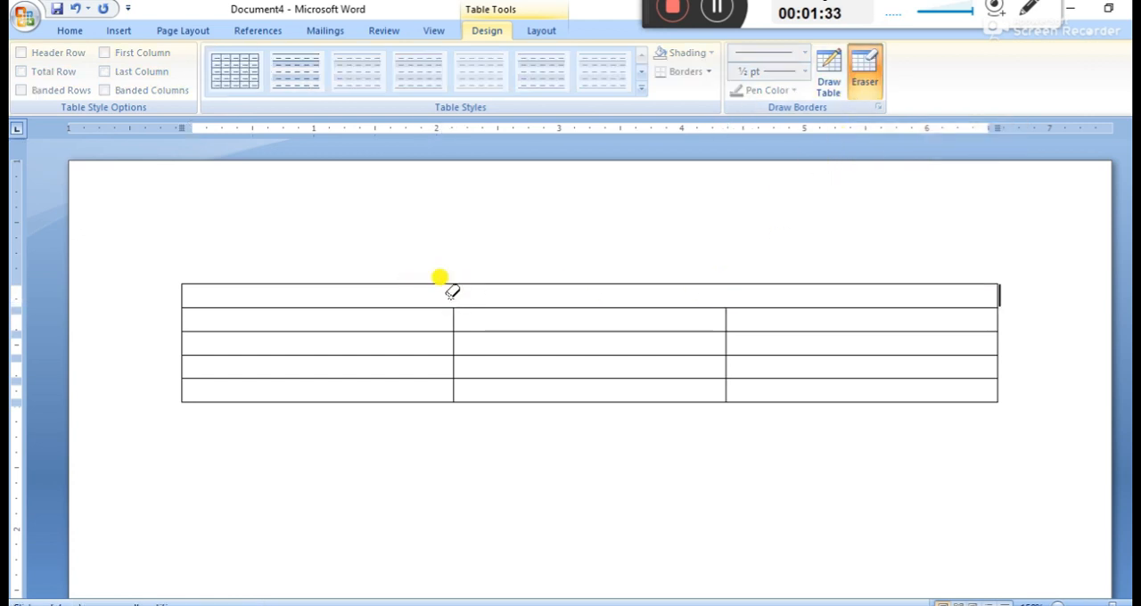
pyautogui.moveTo(393, 323)
pyautogui.mouseDown()
pyautogui.moveTo(368, 329)
pyautogui.moveTo(357, 382)
pyautogui.mouseUp()
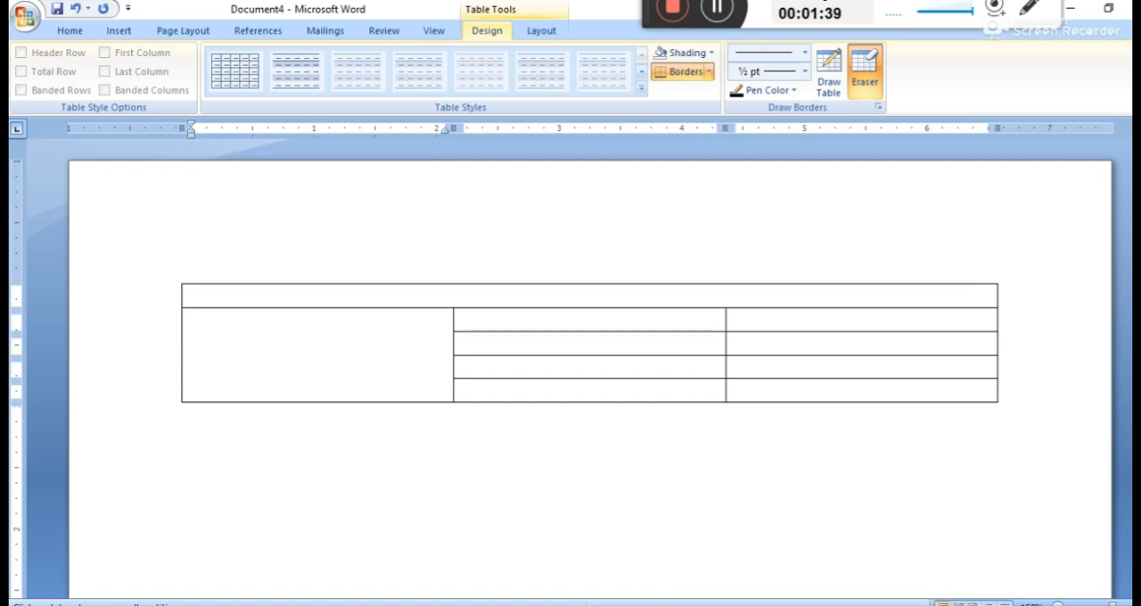
# Enter "Master" in the tall first-column cell and "Tribhuban Universtity" centered in the top row
pyautogui.click(338, 545)
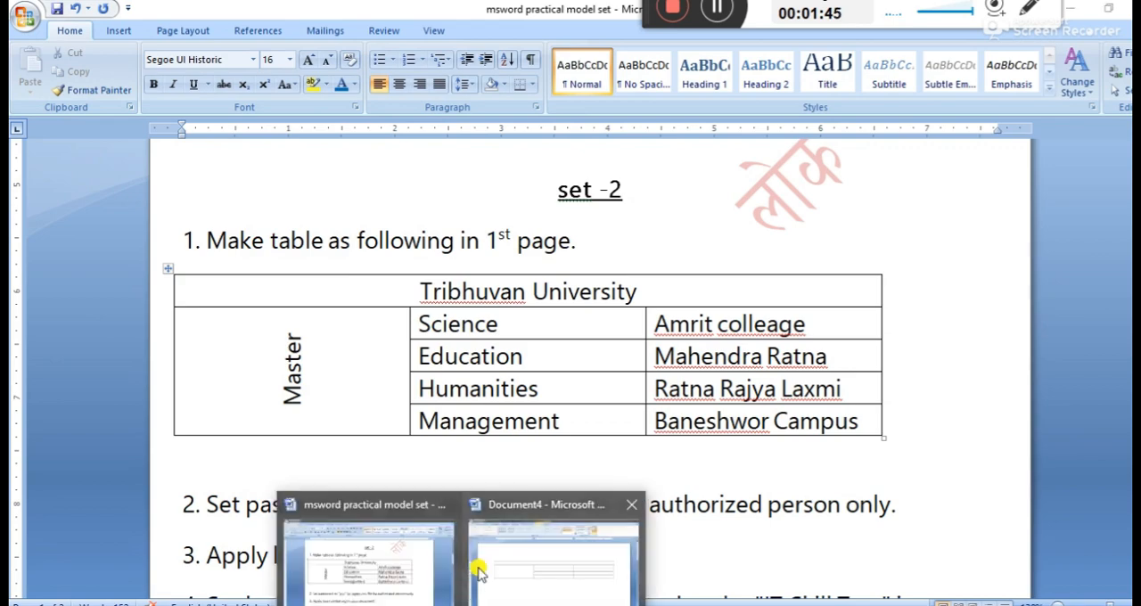
pyautogui.click(476, 567)
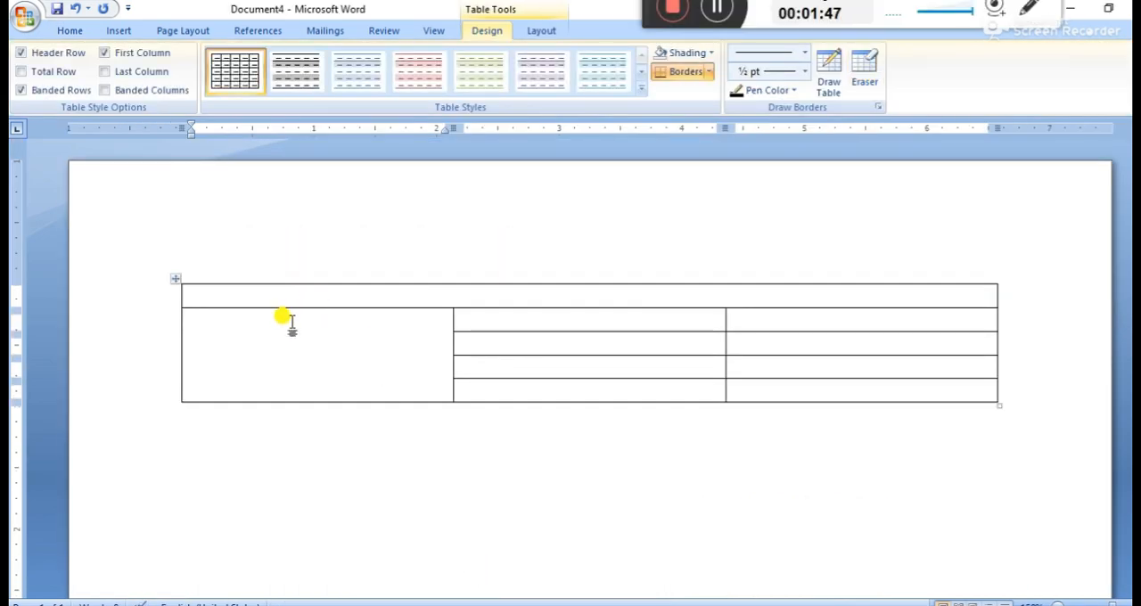
pyautogui.write('Master')
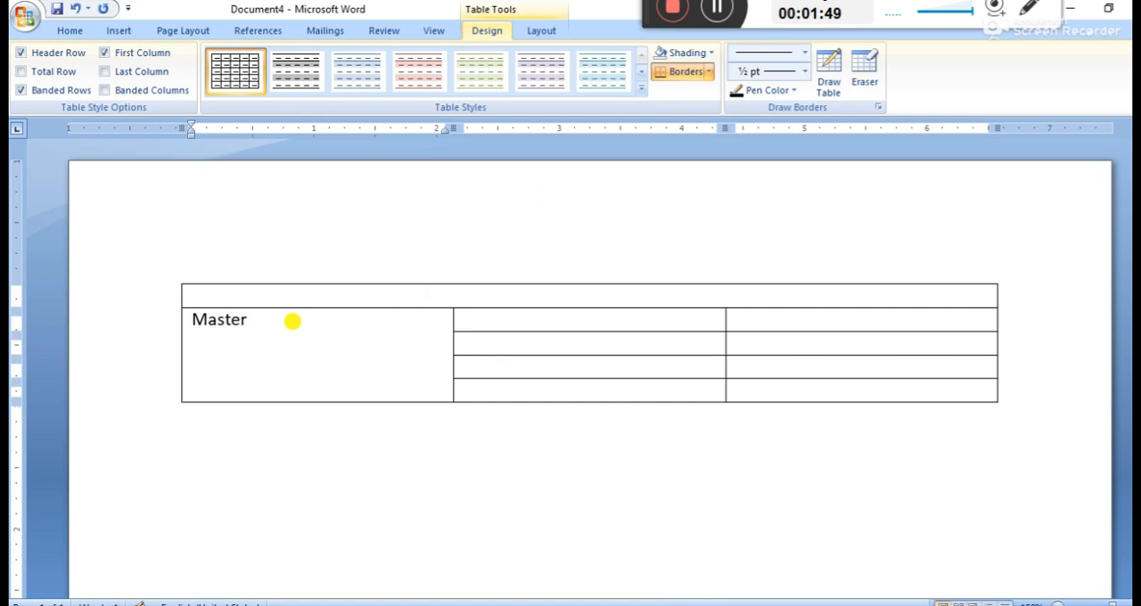
pyautogui.click(355, 294)
pyautogui.write('Tribhuban Universtity')
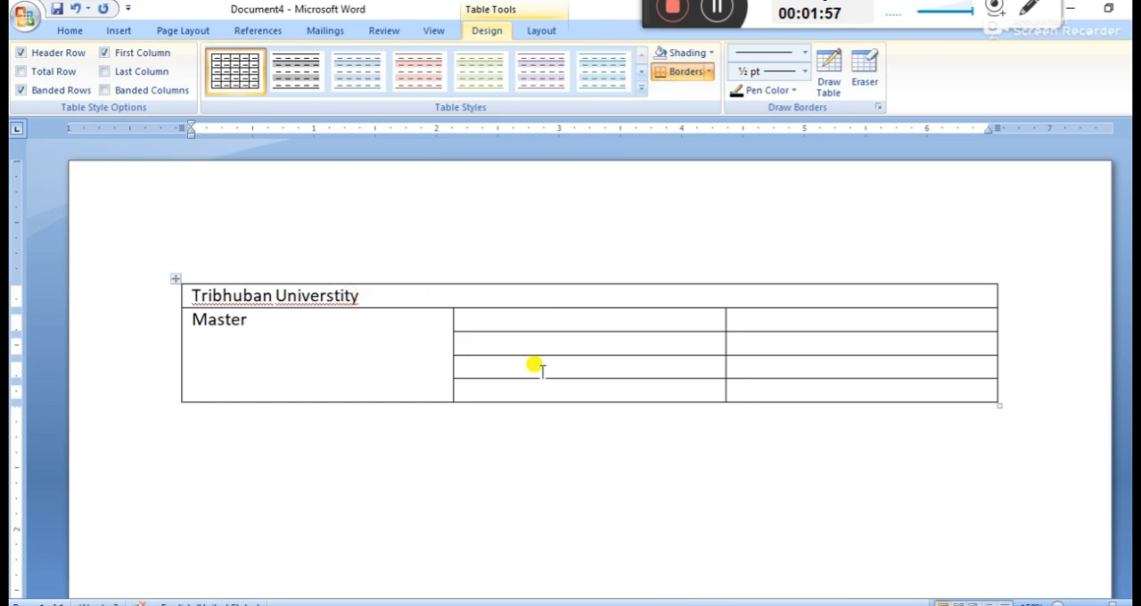
pyautogui.click(153, 295)
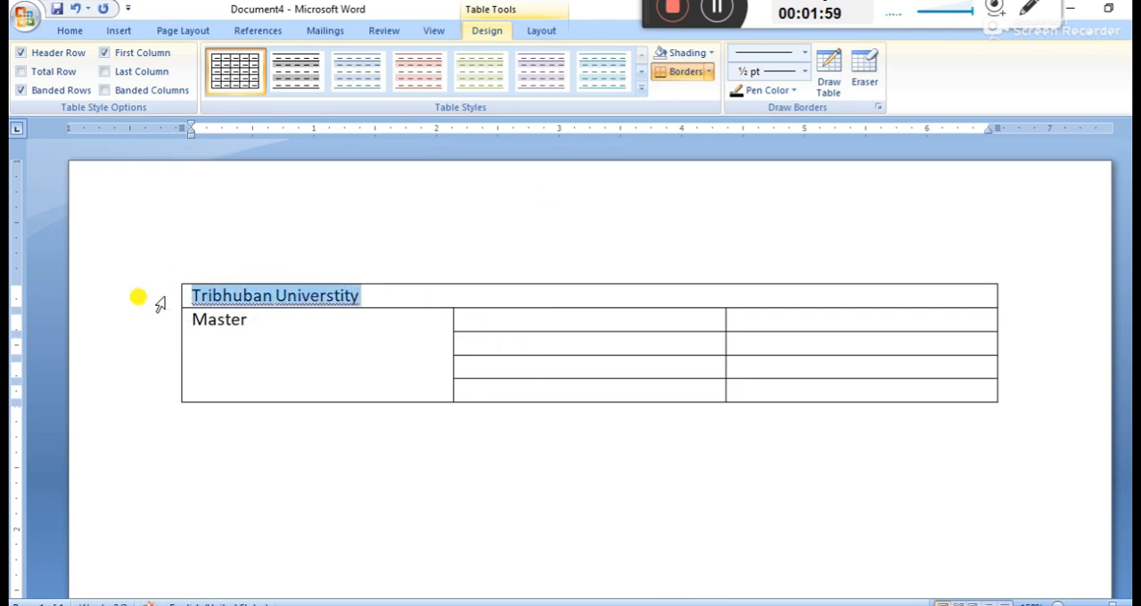
pyautogui.hotkey('ctrl', 'e')
# Rotate the "Master" text to read upward and center it both ways within its cell
pyautogui.click(161, 317)
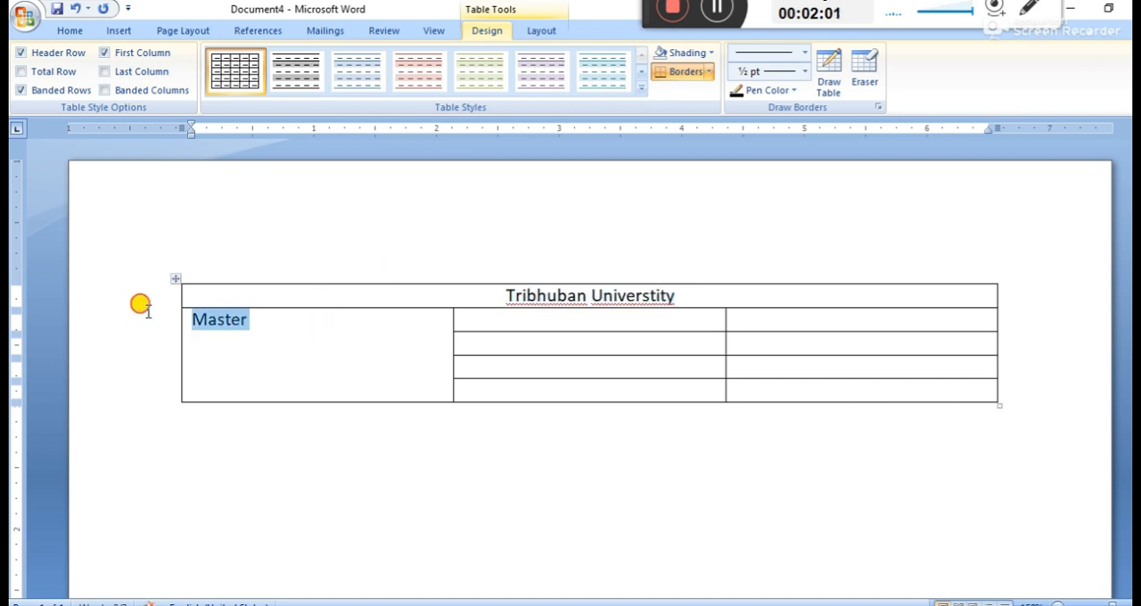
pyautogui.click(542, 29)
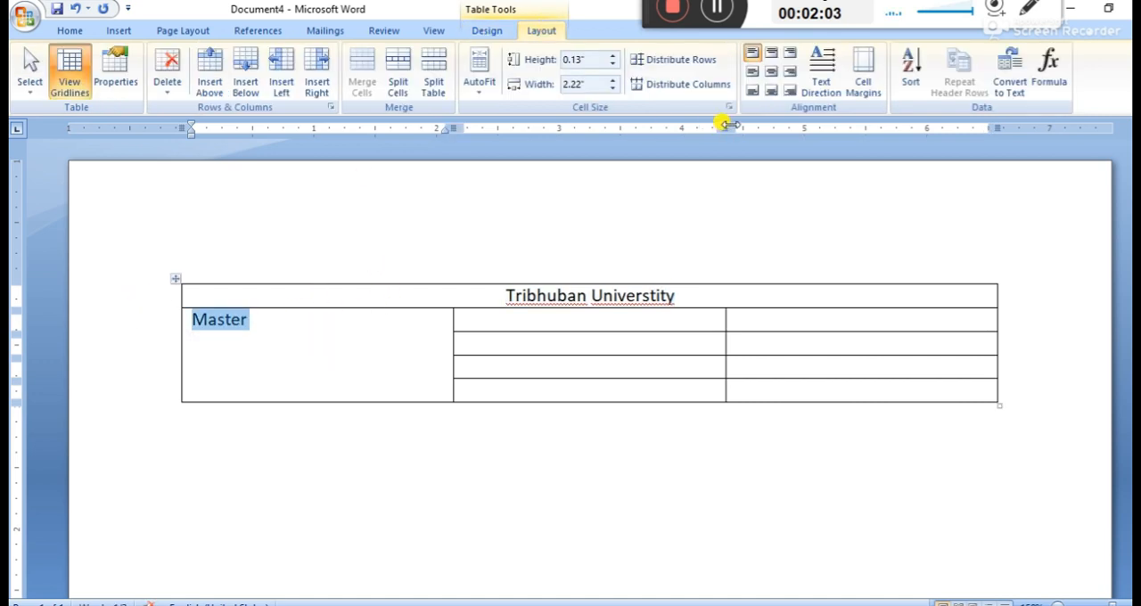
pyautogui.click(821, 92)
pyautogui.click(821, 92)
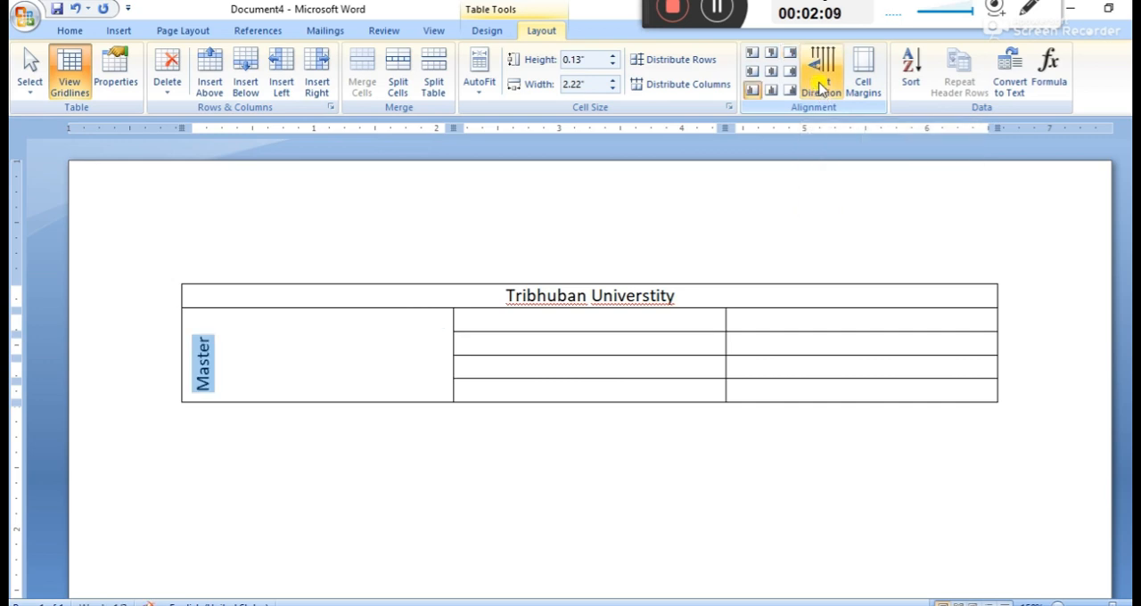
pyautogui.click(772, 72)
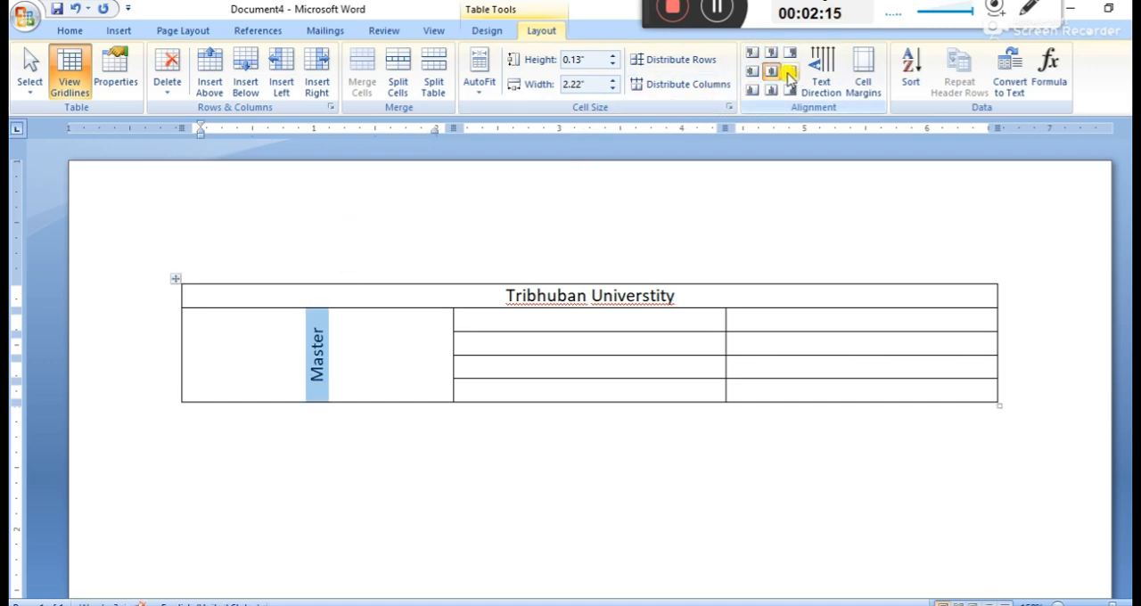
pyautogui.click(790, 73)
pyautogui.click(772, 72)
pyautogui.click(753, 72)
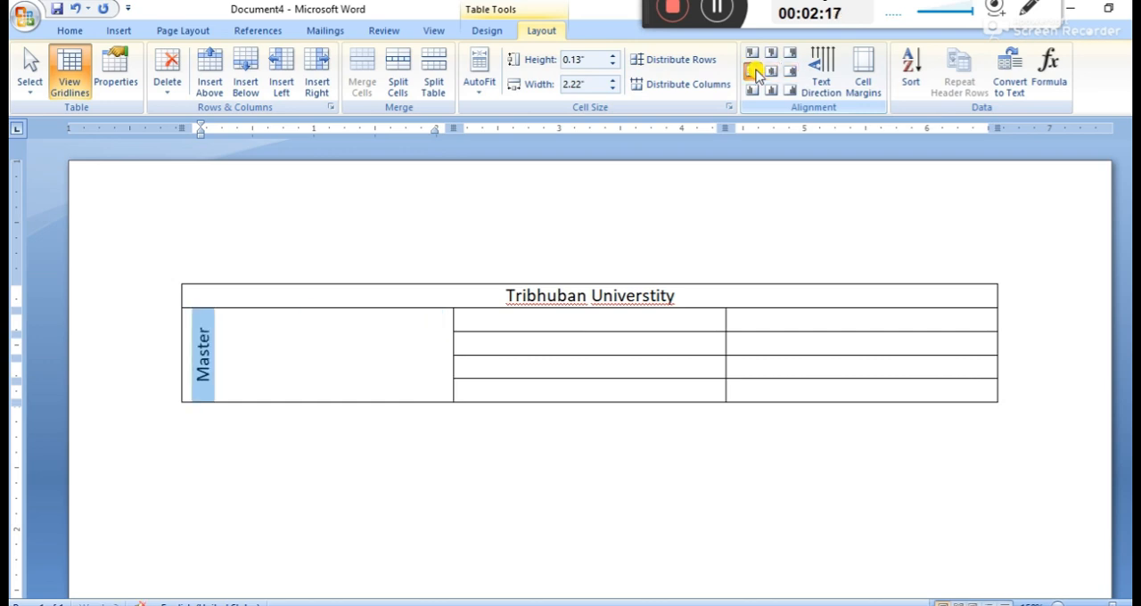
pyautogui.click(768, 71)
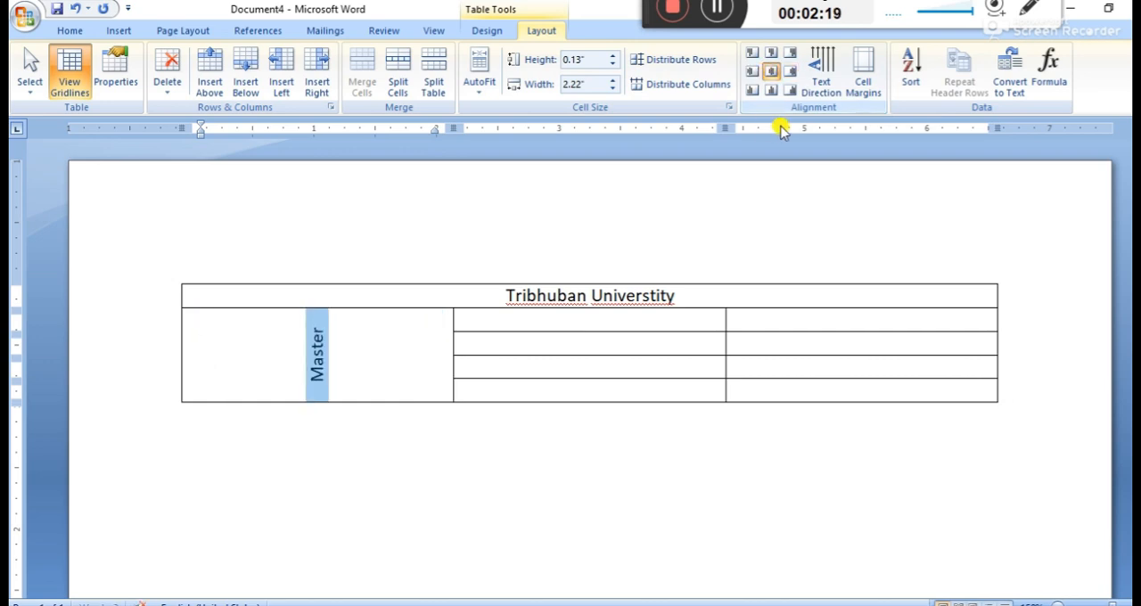
pyautogui.click(381, 470)
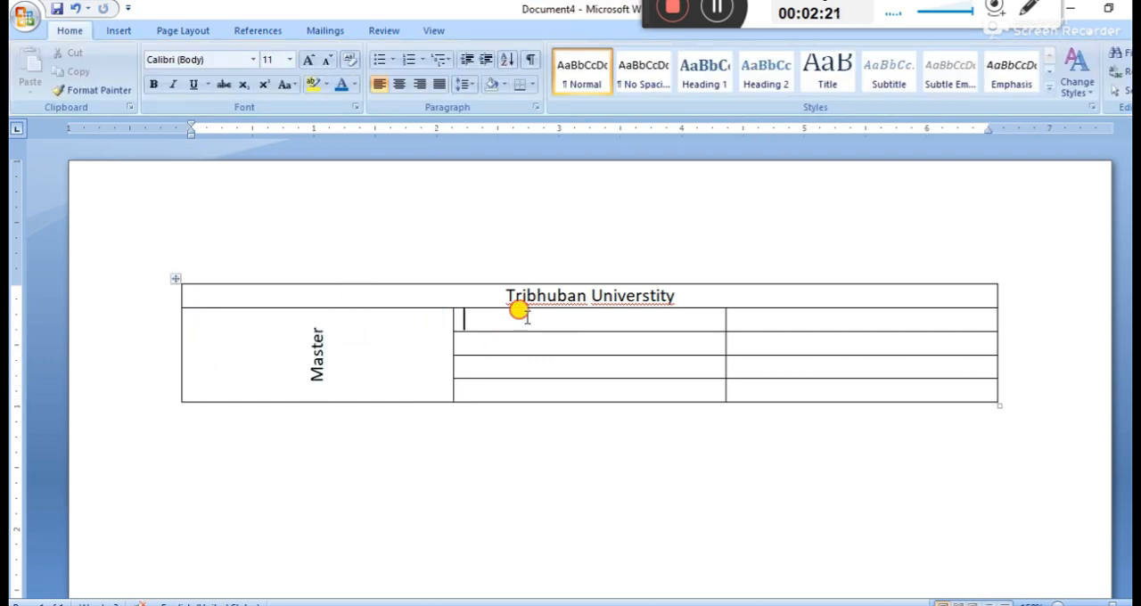
# Review the remaining set-2 tasks in the msword practical model set document and return to the table document
pyautogui.moveTo(519, 312); pyautogui.dragTo(803, 386)
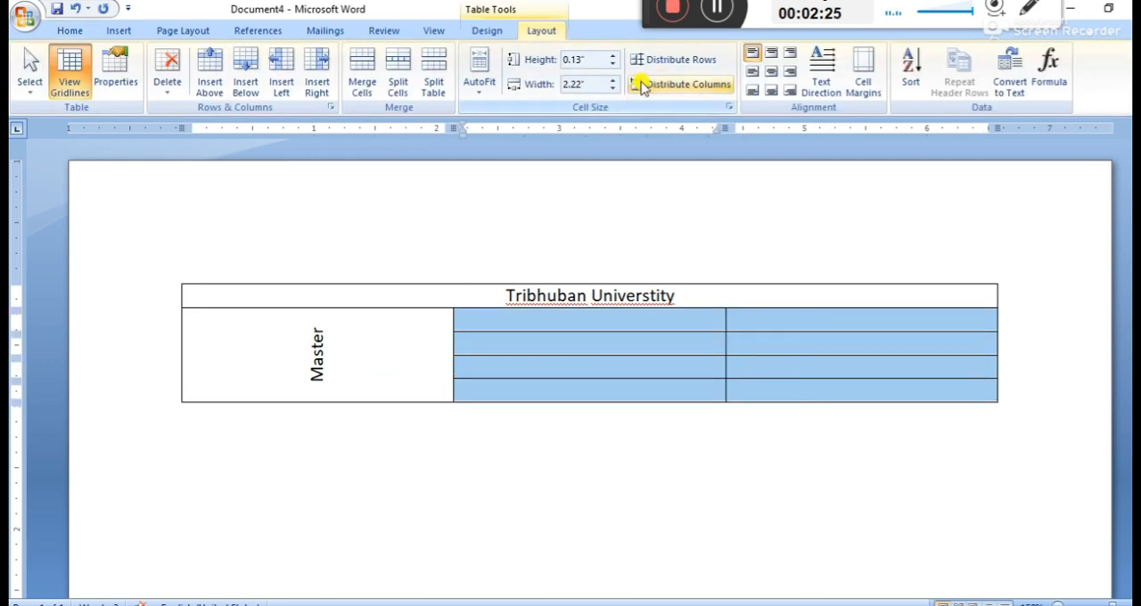
pyautogui.moveTo(452, 591)
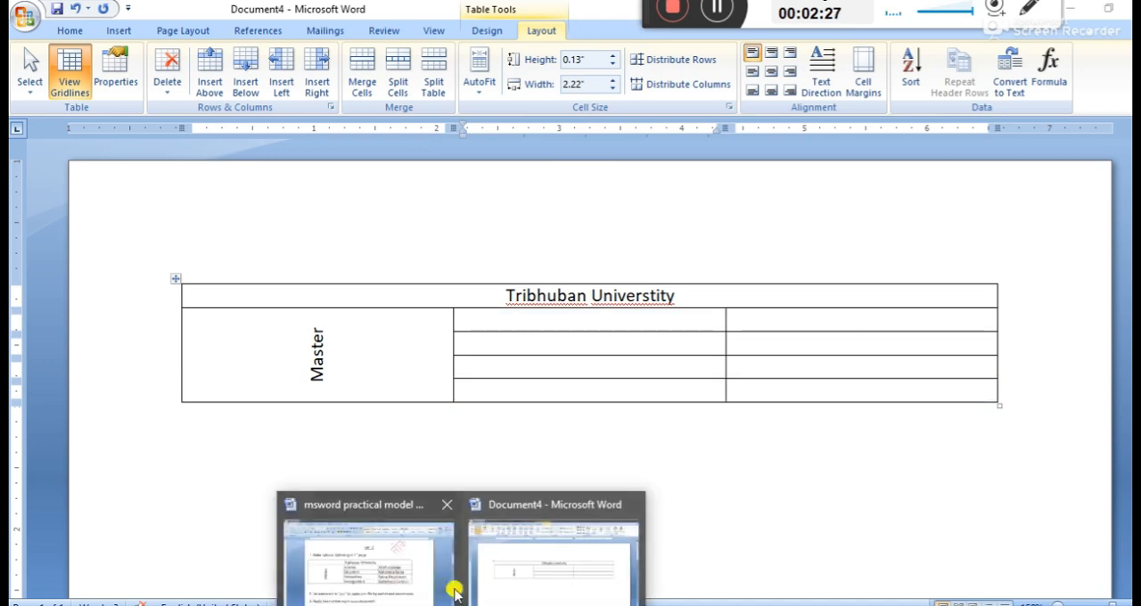
pyautogui.click(428, 573)
pyautogui.scroll(-2, 406, 386)
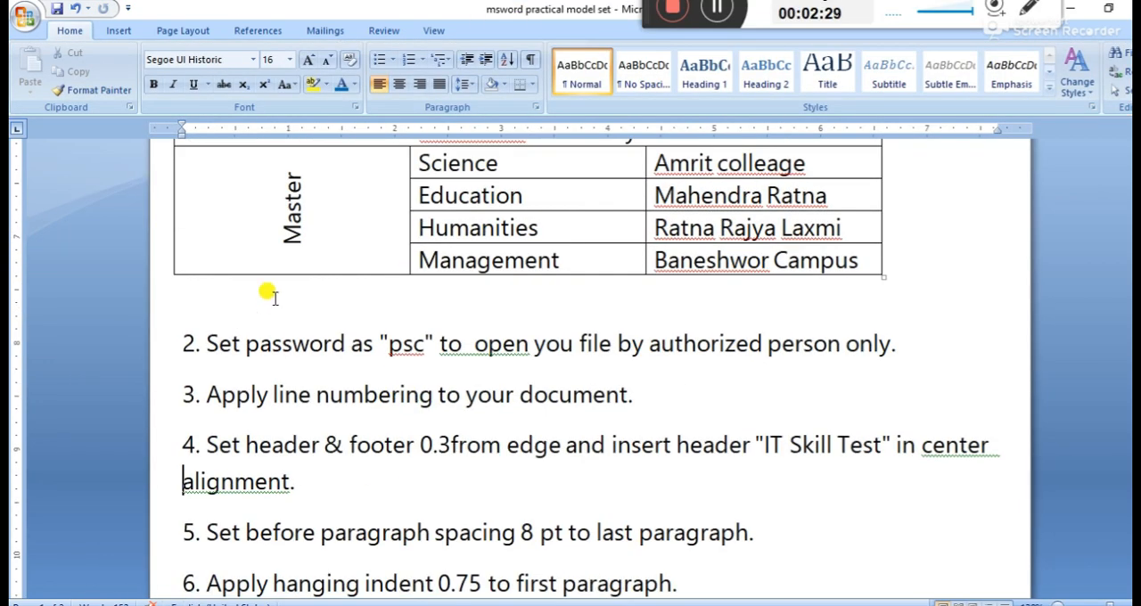
pyautogui.scroll(-1, 207, 344)
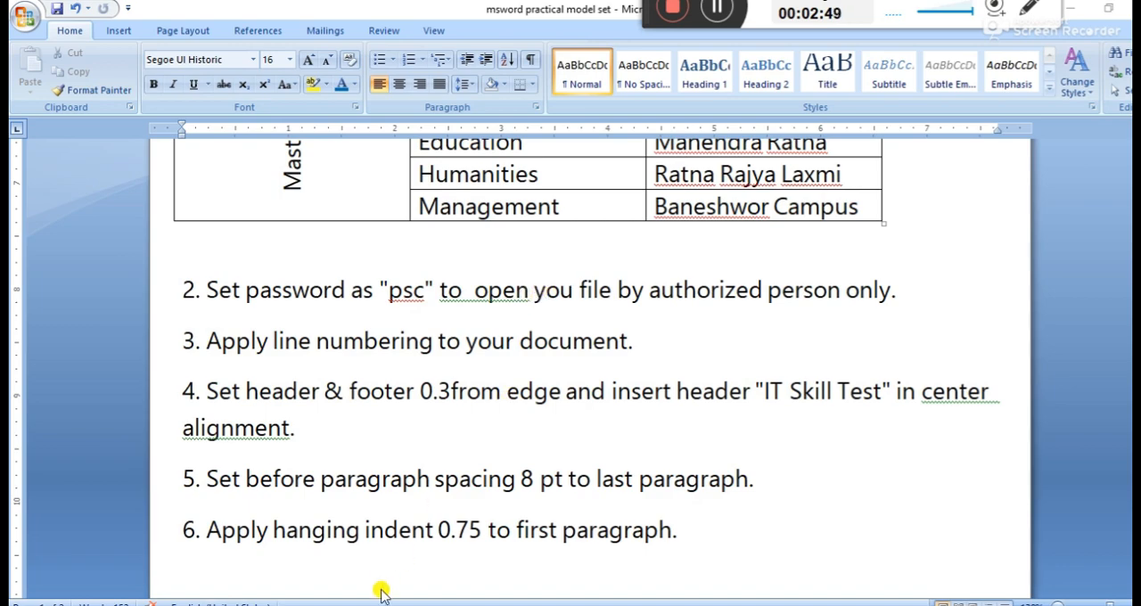
pyautogui.moveTo(456, 605)
pyautogui.click(570, 552)
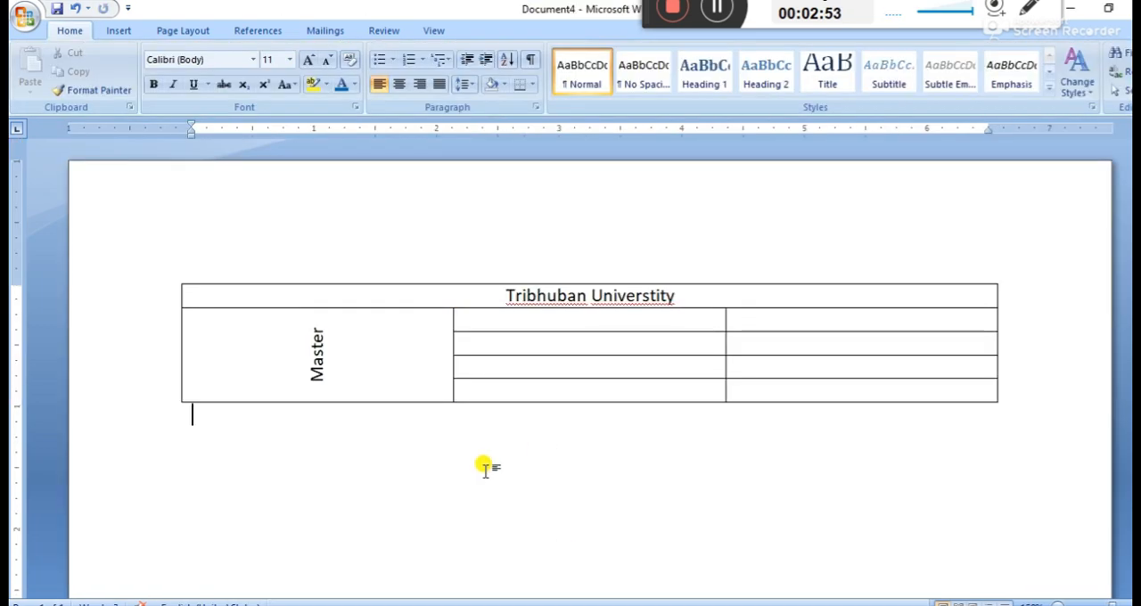
# Begin saving the table document with the Desktop as its location
pyautogui.hotkey('ctrl', 's')
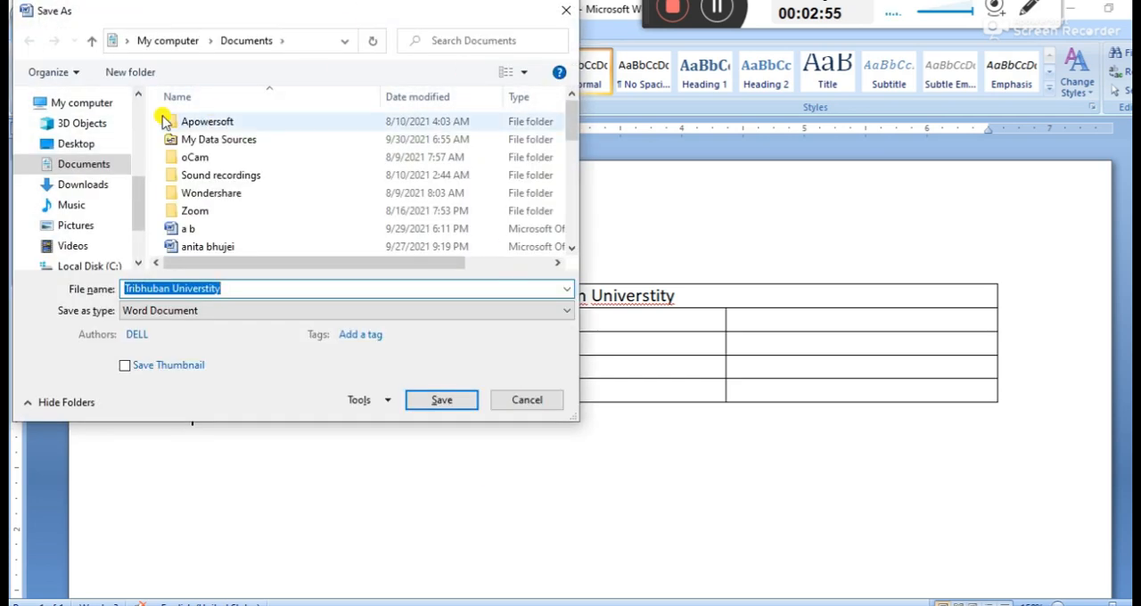
pyautogui.click(90, 145)
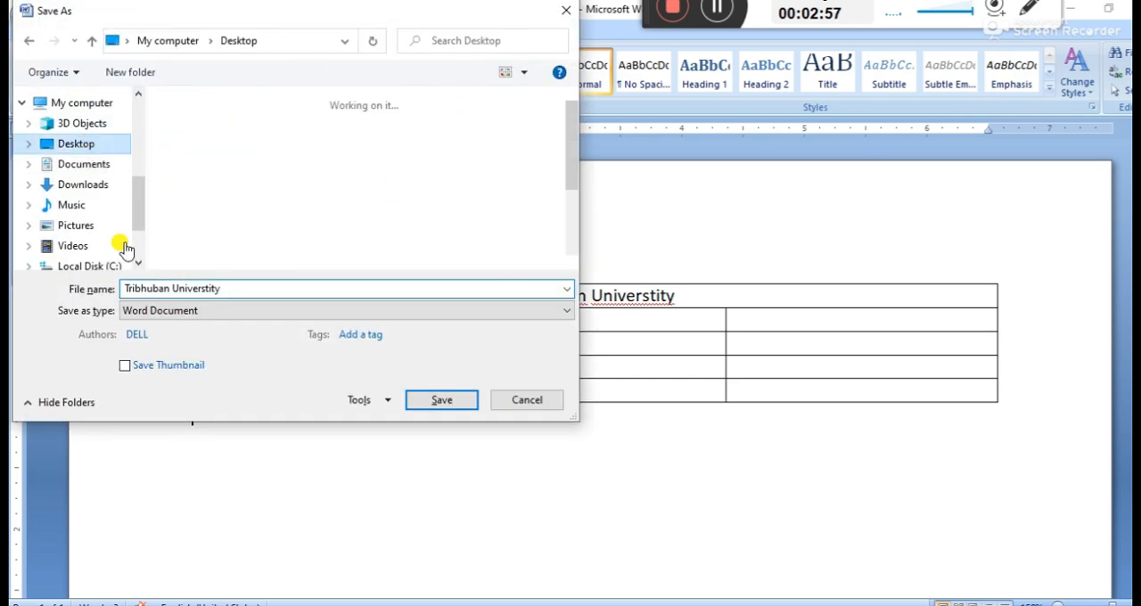
pyautogui.click(373, 401)
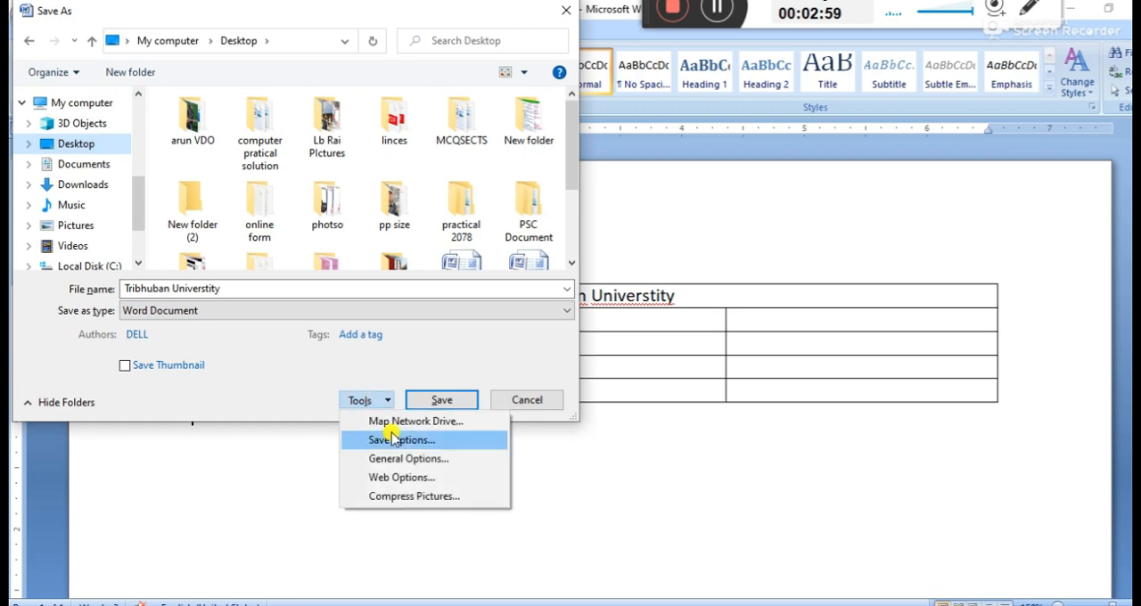
pyautogui.click(410, 460)
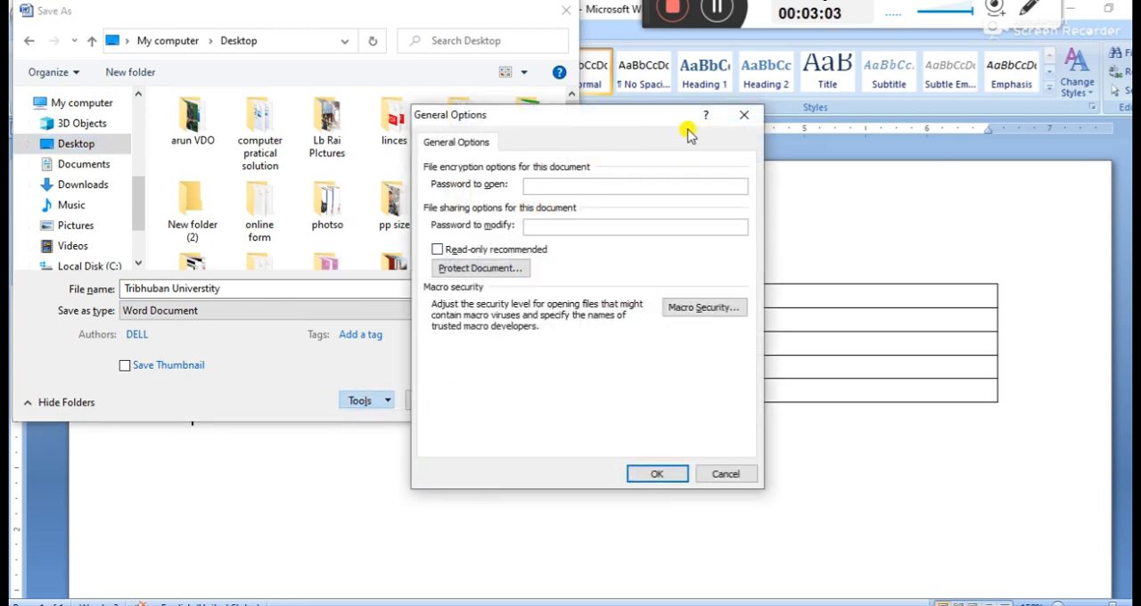
pyautogui.click(744, 115)
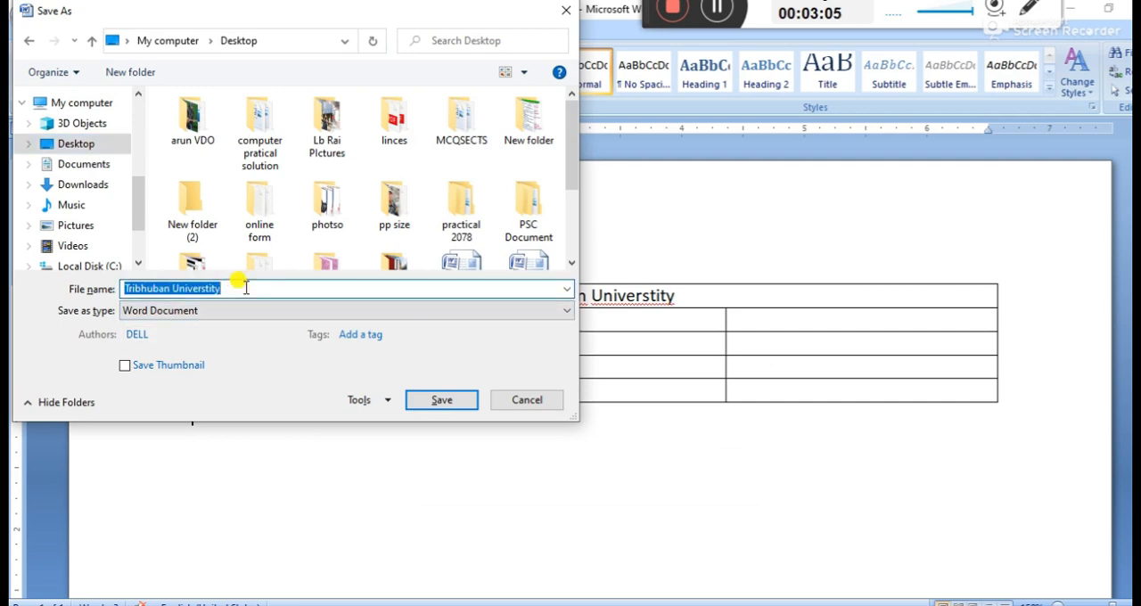
# Set the file name to "Document psc" for the save
pyautogui.write('f')
pyautogui.write('D')
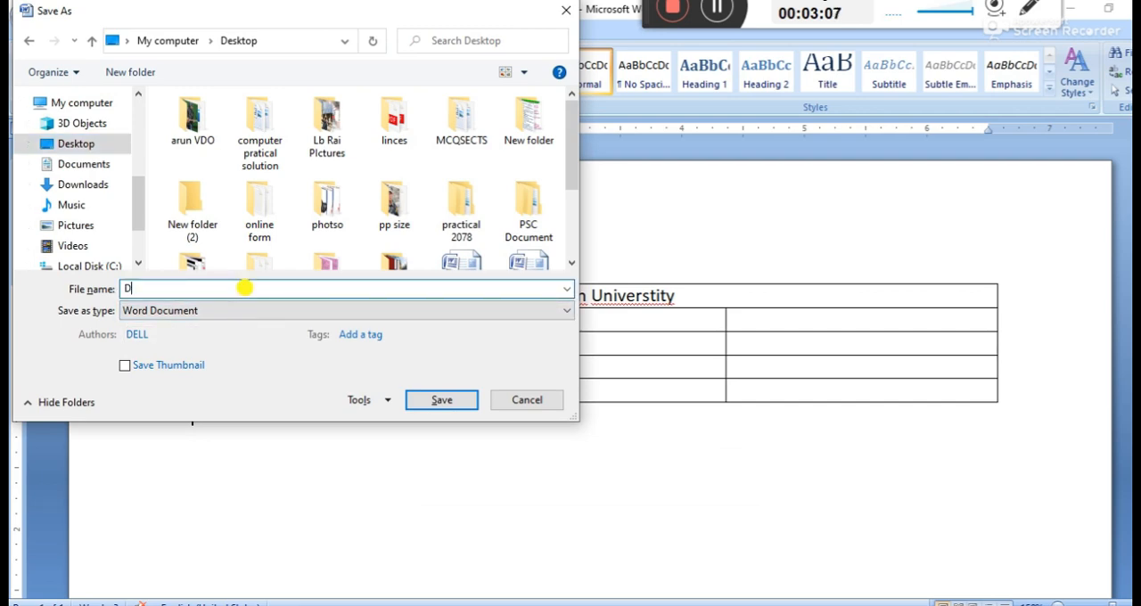
pyautogui.write('ocument psc')
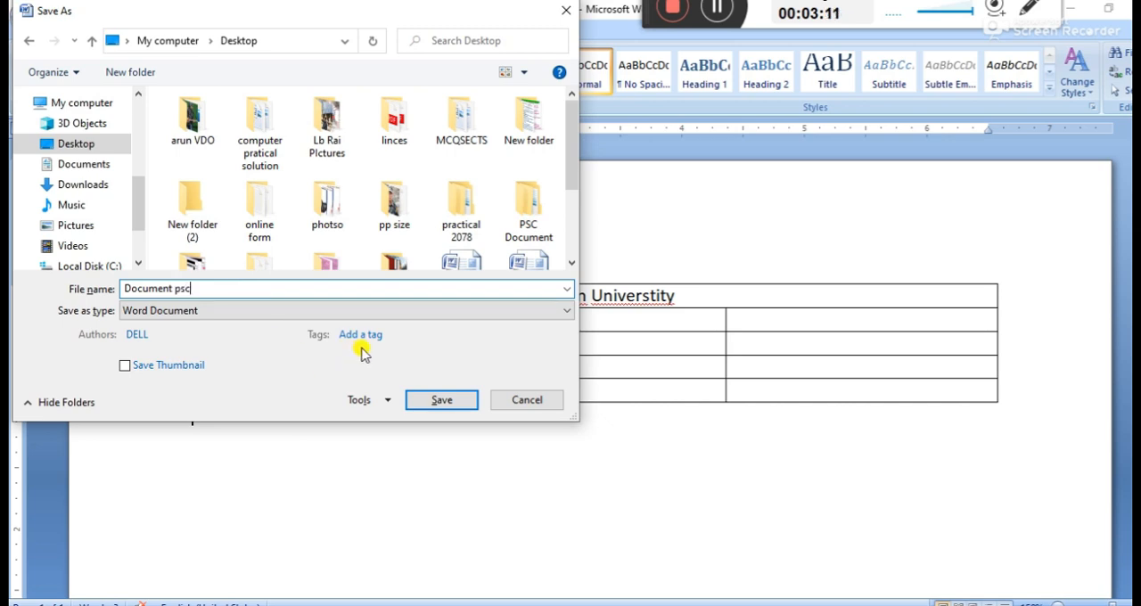
# Set and confirm a password to open in the save options, and save the document to the Desktop
pyautogui.click(361, 400)
pyautogui.click(416, 461)
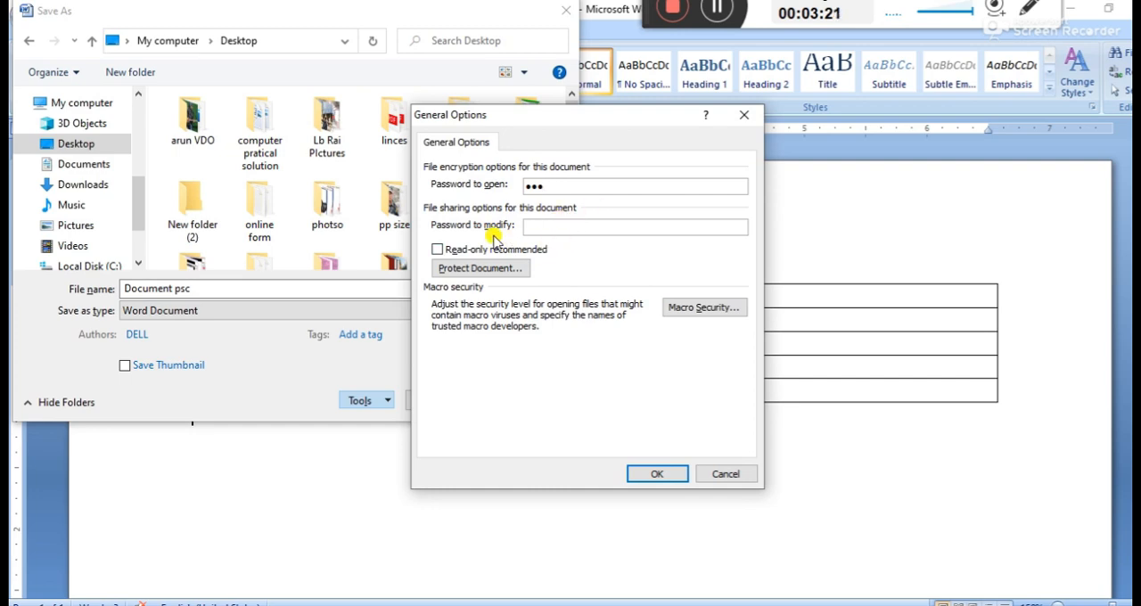
pyautogui.click(651, 471)
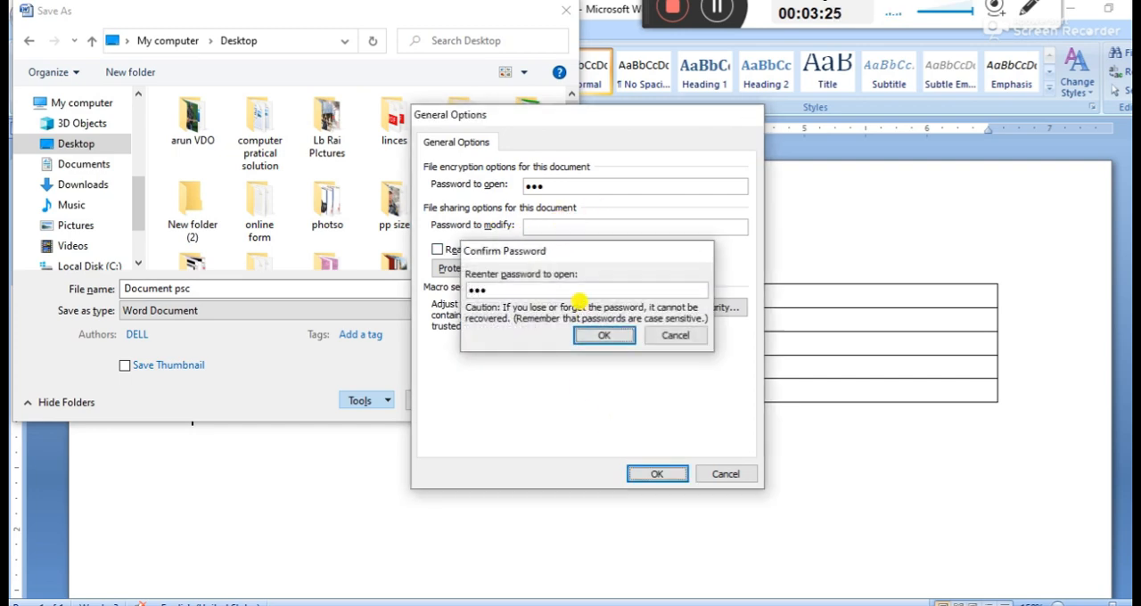
pyautogui.press('Return')
pyautogui.press('Return')
pyautogui.click(434, 404)
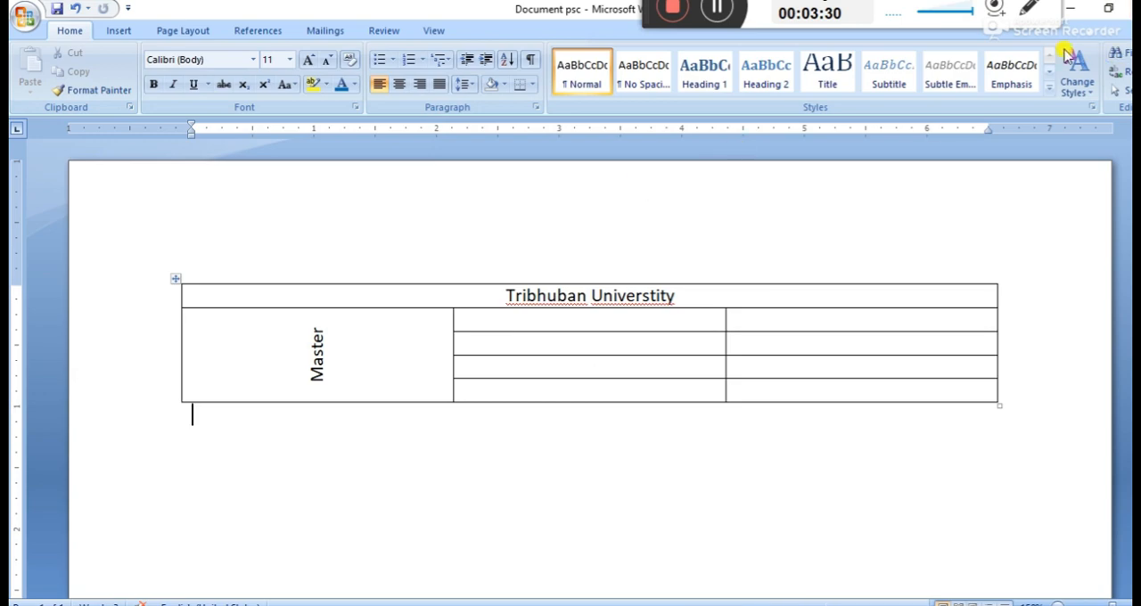
# Clear the open windows from view and open the saved table document from the desktop
pyautogui.click(1070, 7)
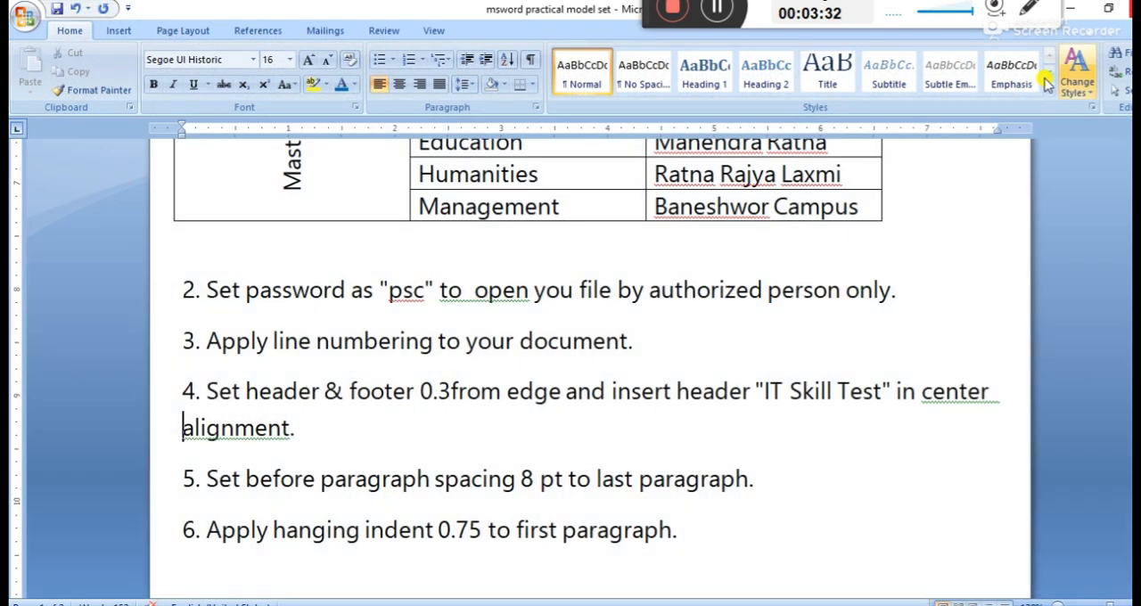
pyautogui.click(1071, 8)
pyautogui.doubleClick(424, 531)
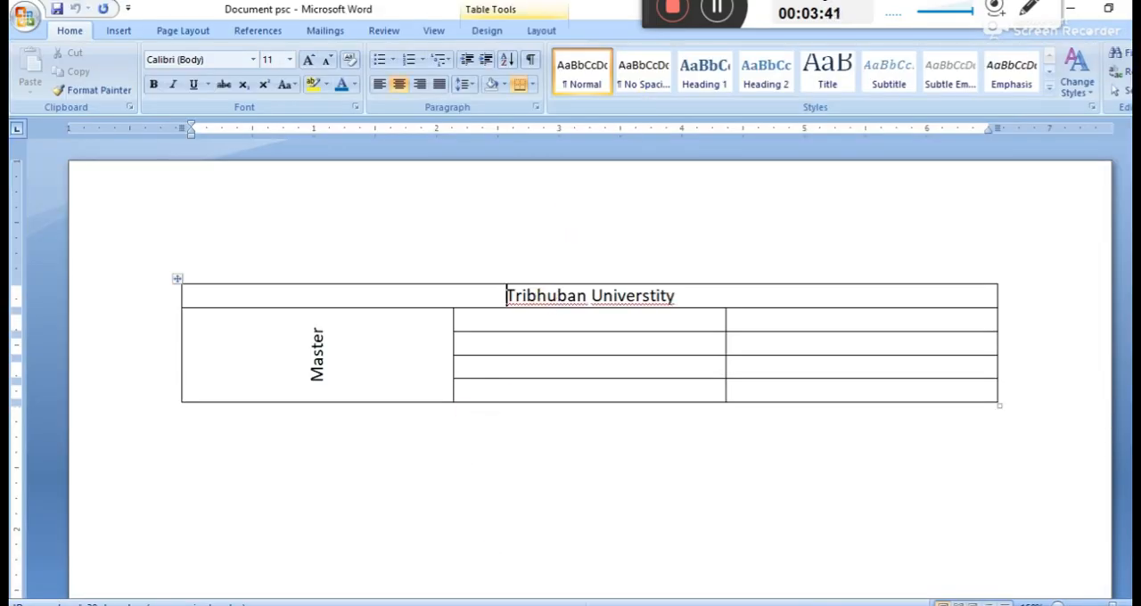
# In the msword practical model set document, insert a space after 0.3 in task 4 and highlight its header and footer instruction
pyautogui.click(461, 605)
pyautogui.click(381, 574)
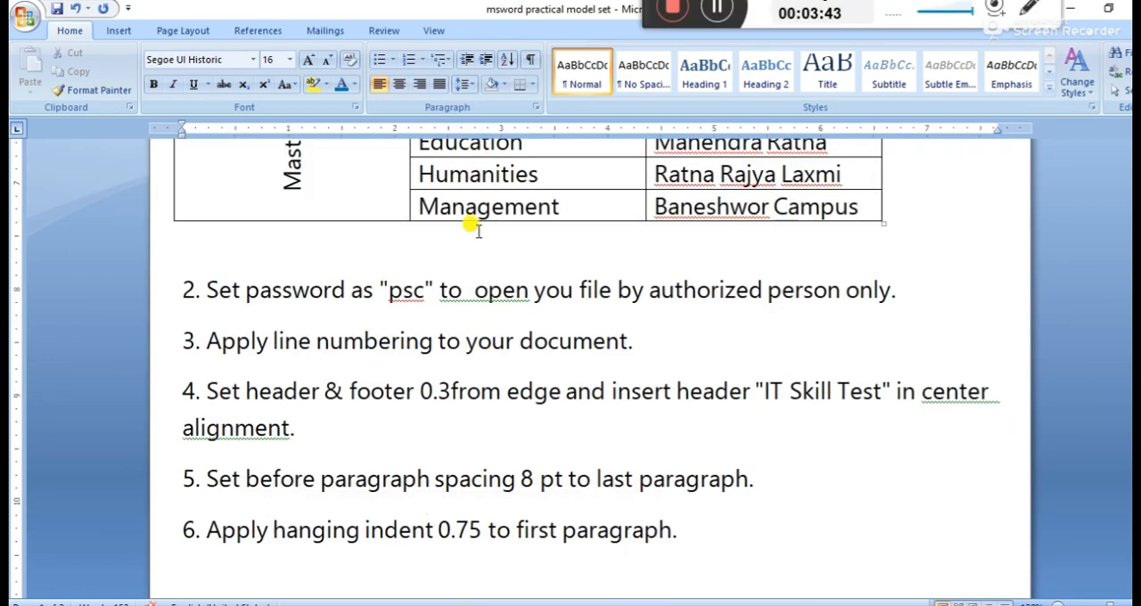
pyautogui.scroll(-1, 273, 369)
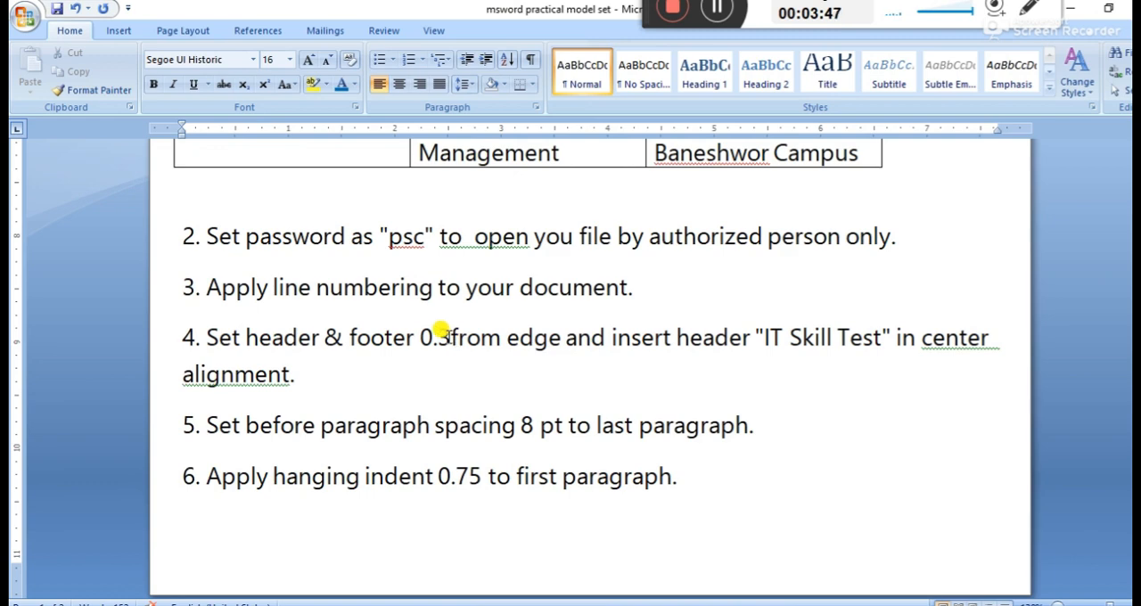
pyautogui.click(452, 337)
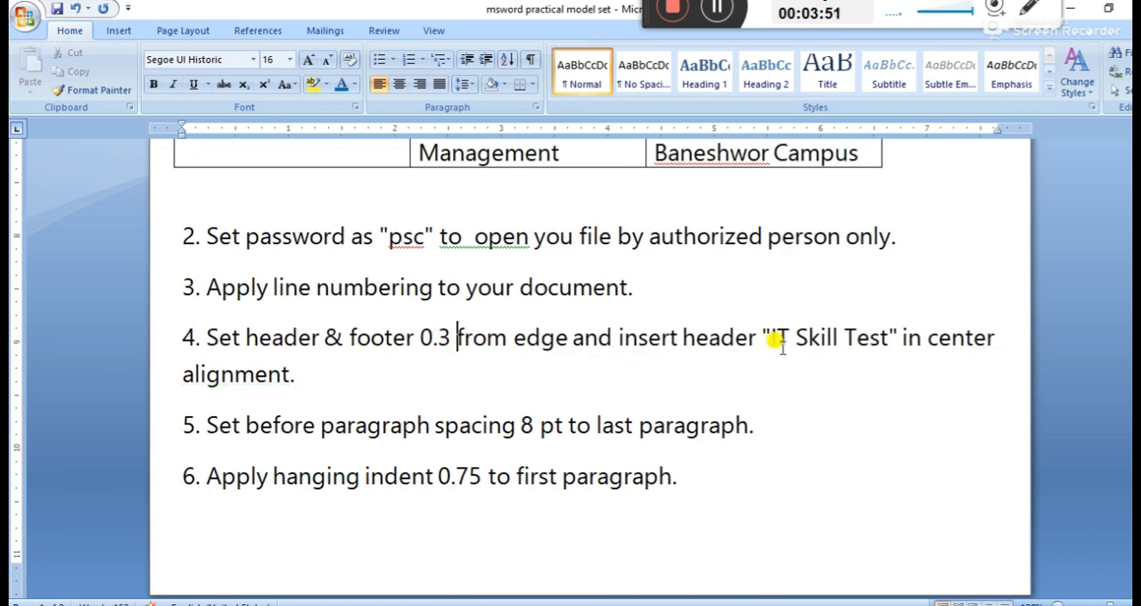
pyautogui.click(335, 374)
pyautogui.moveTo(206, 337); pyautogui.dragTo(431, 345)
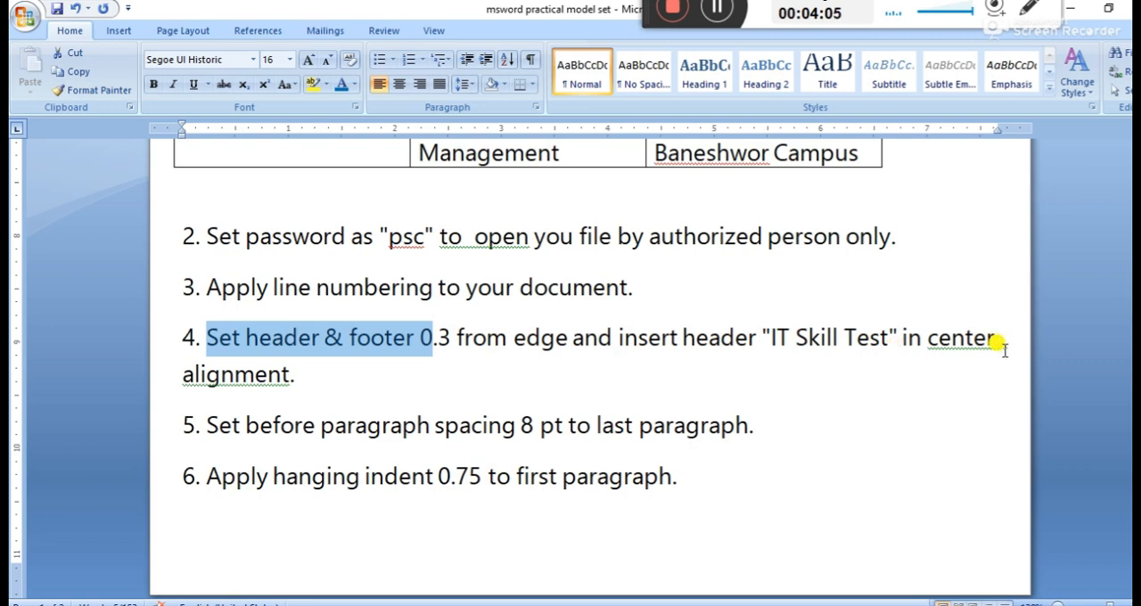
# In the table document, add the page header text "IT Skill" and center it
pyautogui.click(547, 555)
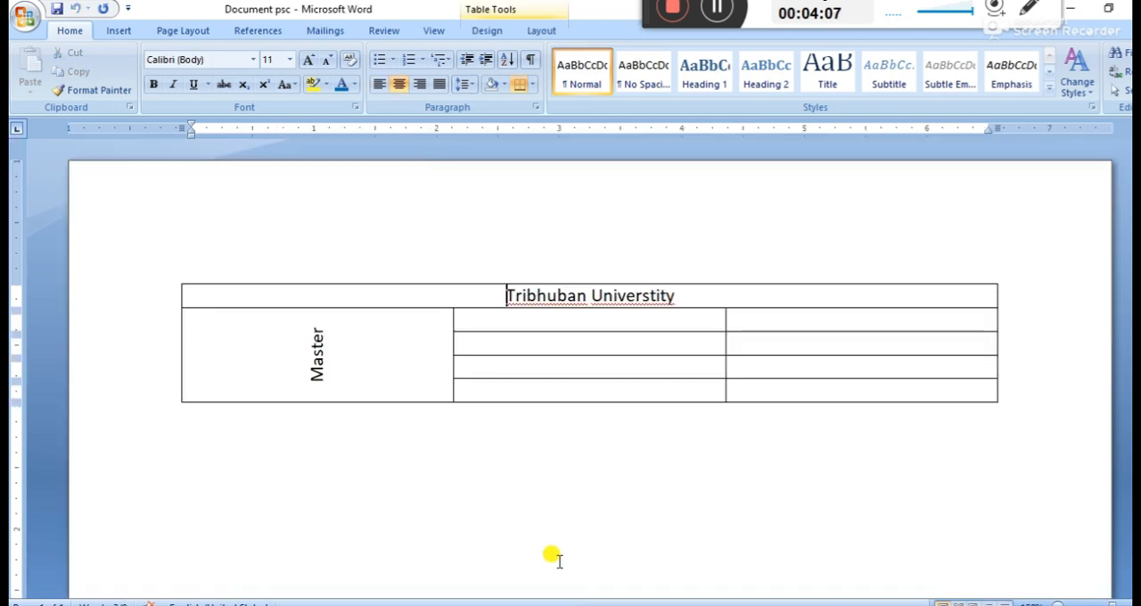
pyautogui.hotkey('ctrl', 'a')
pyautogui.doubleClick(412, 211)
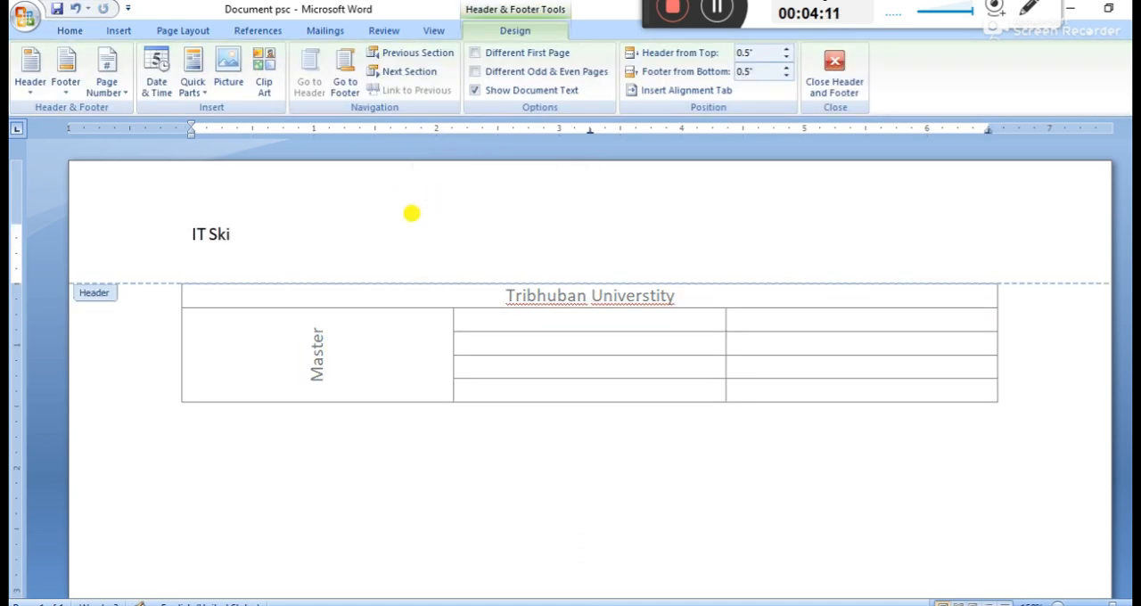
pyautogui.hotkey('ctrl', 'a')
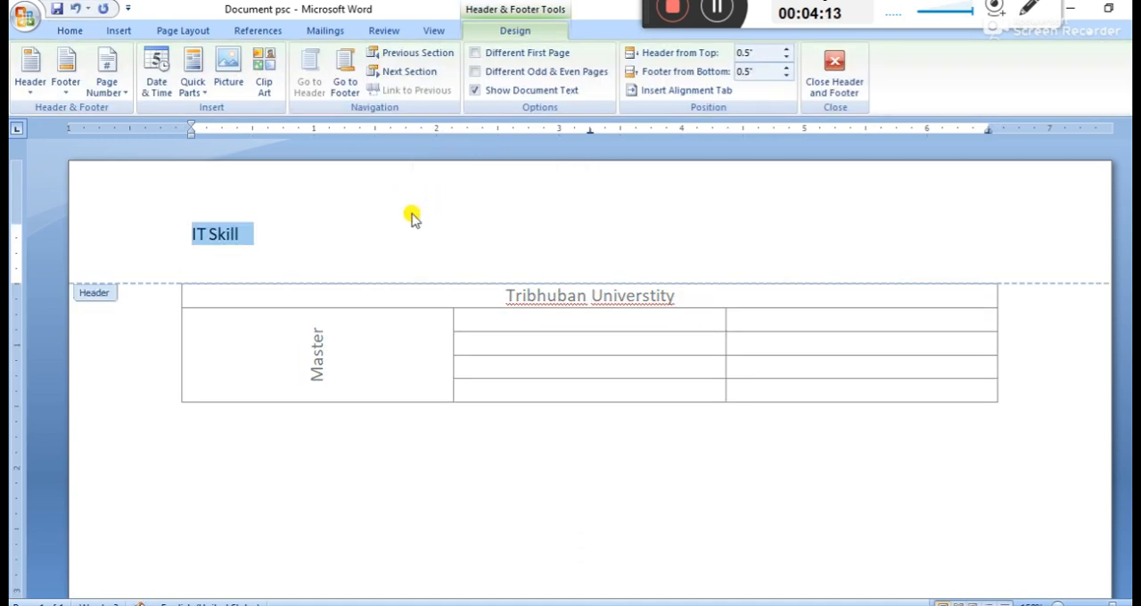
pyautogui.click(349, 212)
pyautogui.hotkey('ctrl', 'e')
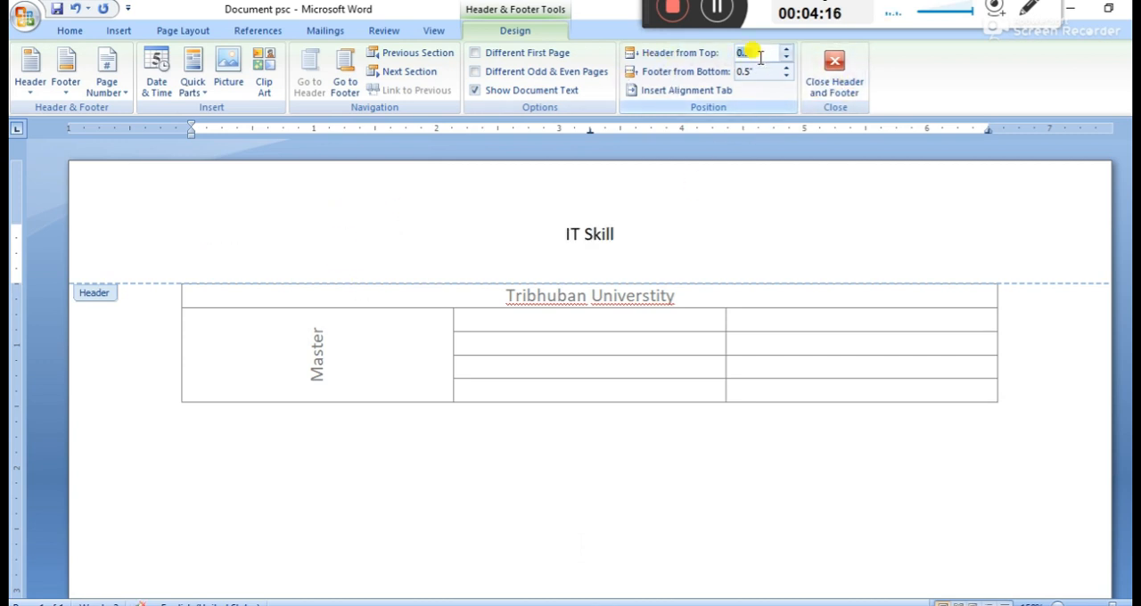
# Set the header's distance from the top and the footer's distance from the bottom to 0.3", and return to the document body
pyautogui.press('Tab')
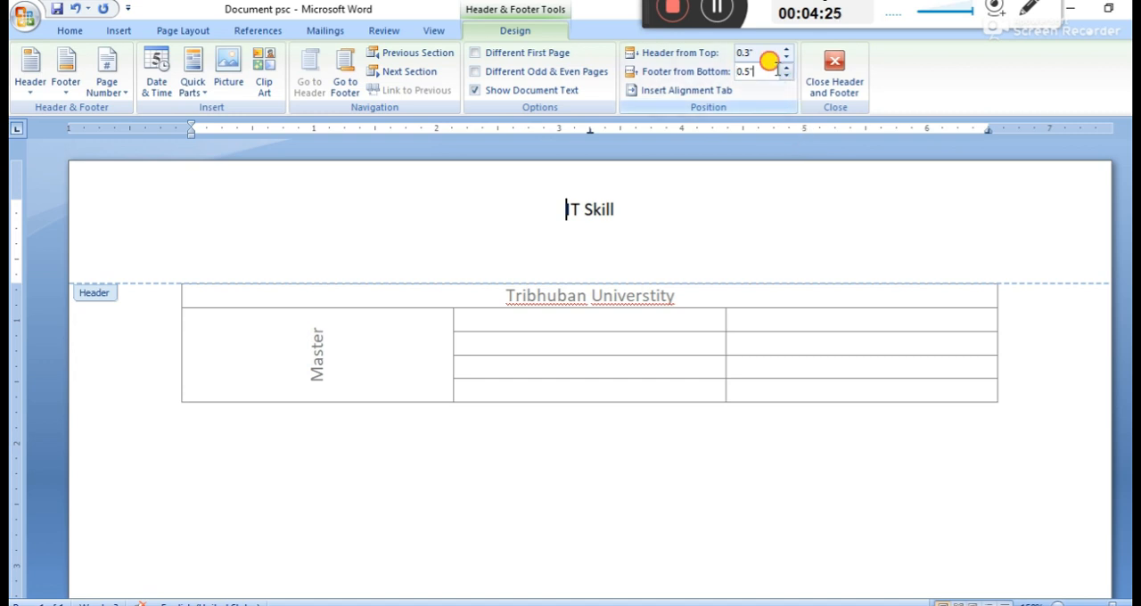
pyautogui.click(775, 210)
pyautogui.press('Escape')
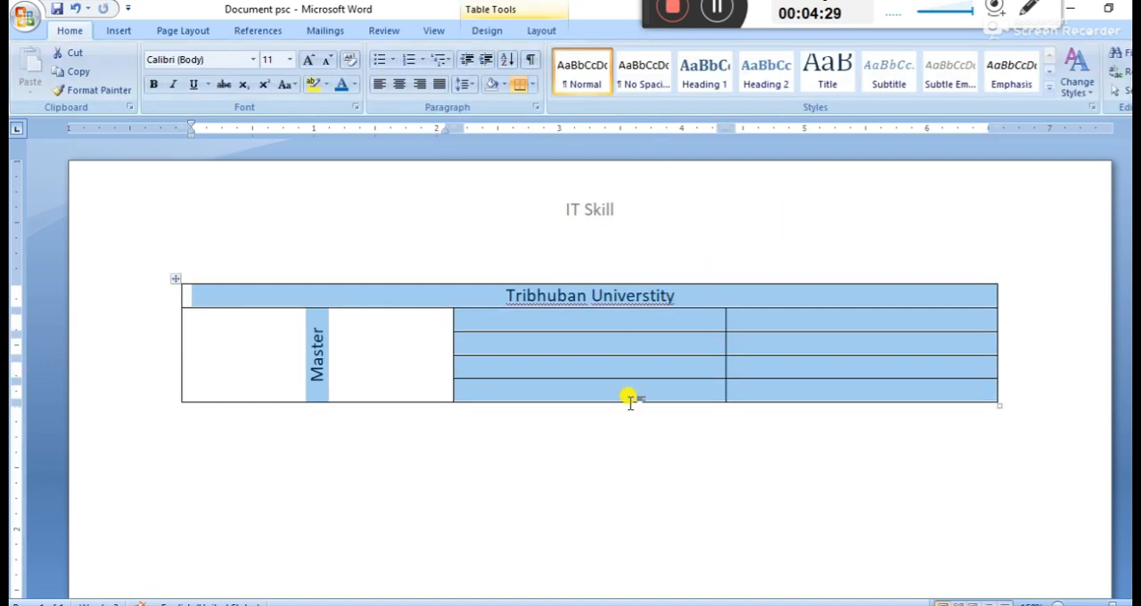
pyautogui.click(569, 458)
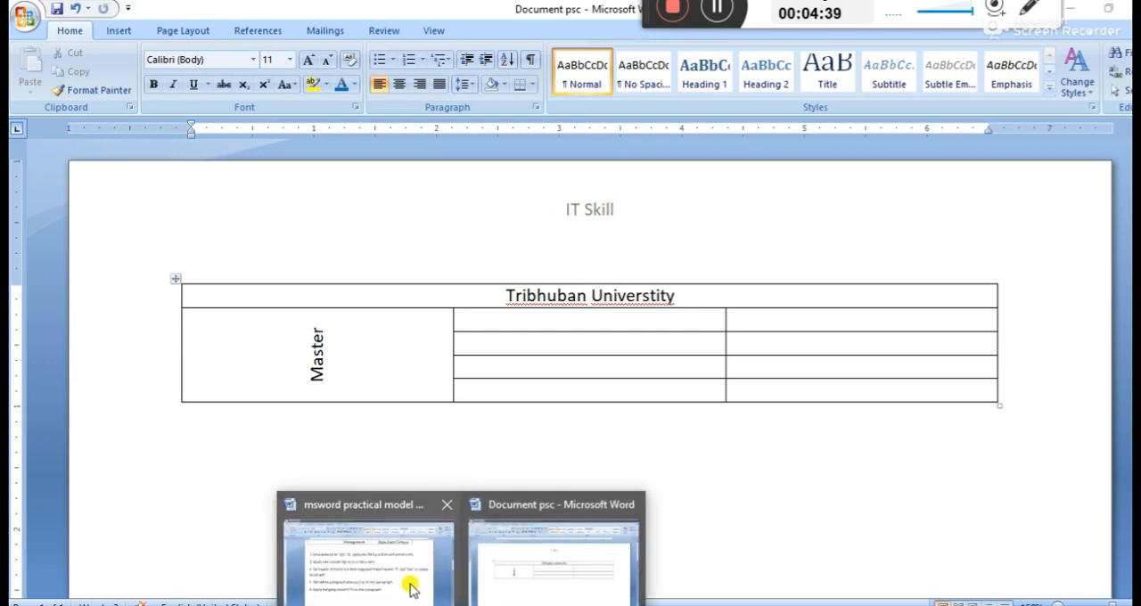
# Check task 5 in the practical model set document and generate two sample paragraphs below the table with the =rand function
pyautogui.click(407, 580)
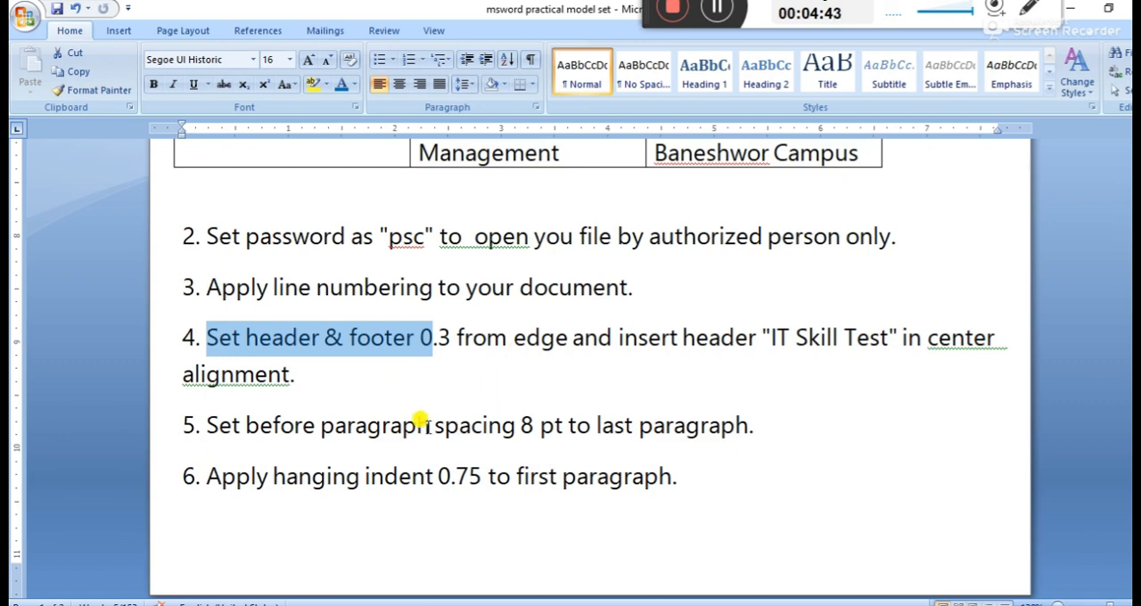
pyautogui.scroll(-1, 298, 446)
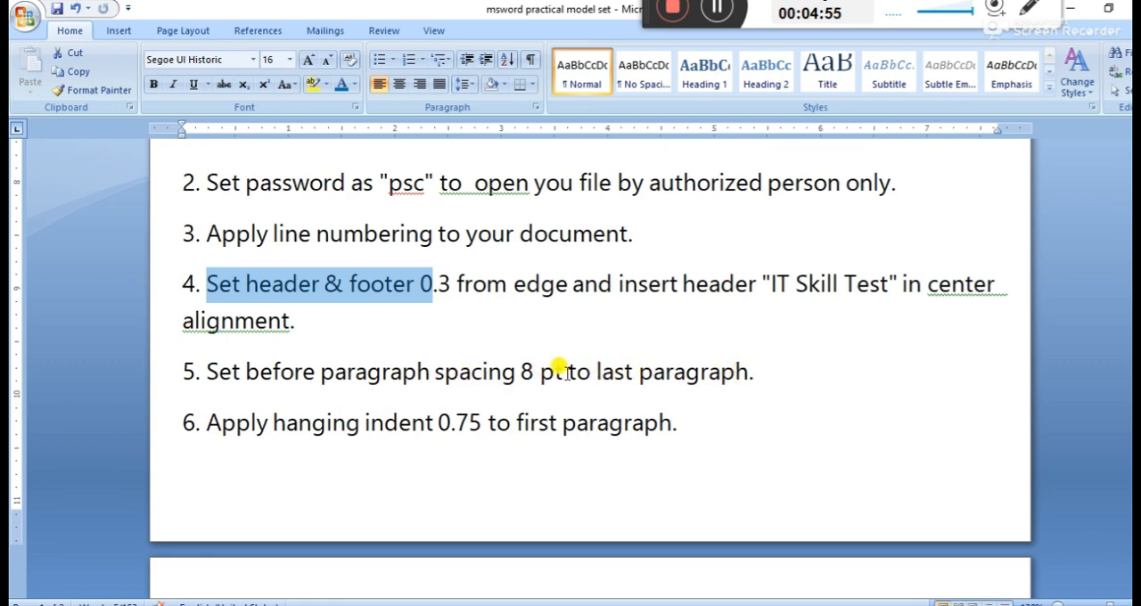
pyautogui.click(462, 604)
pyautogui.click(558, 574)
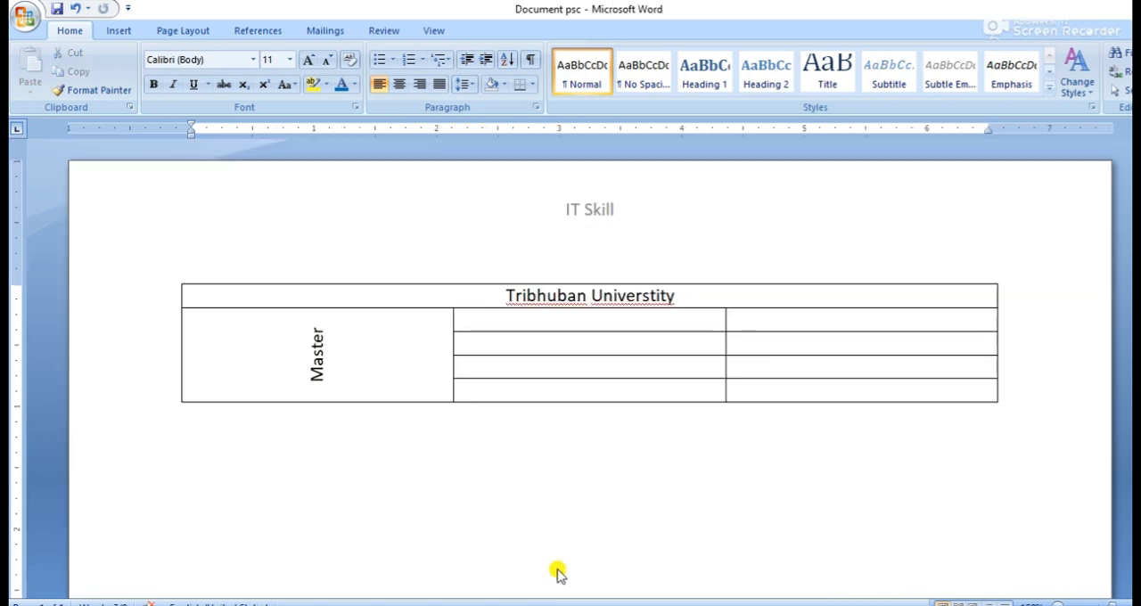
pyautogui.scroll(-1, 413, 484)
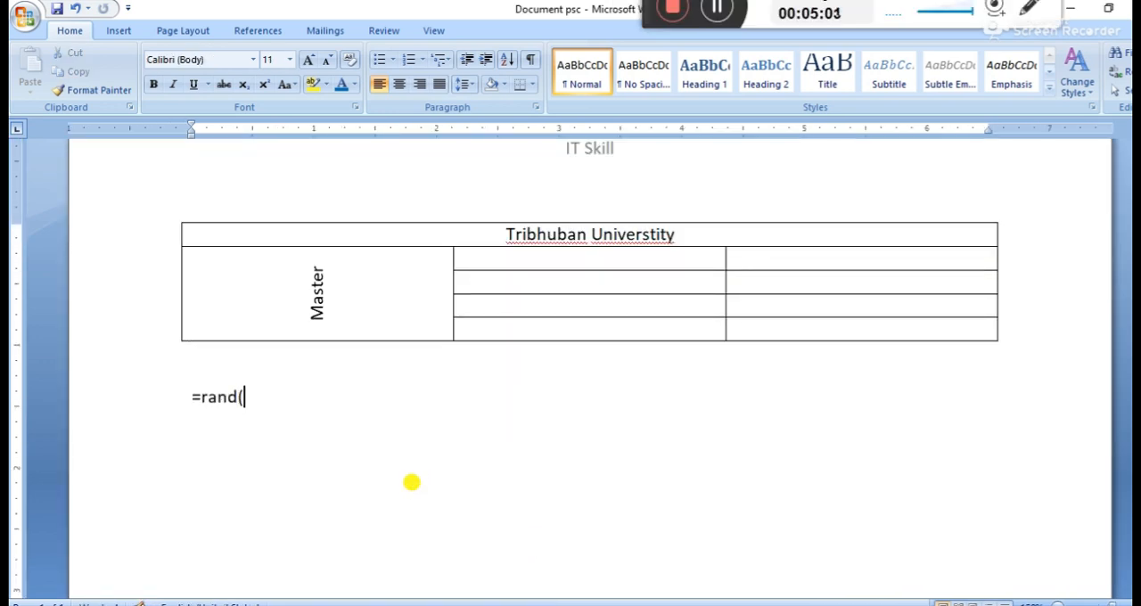
pyautogui.press('Return')
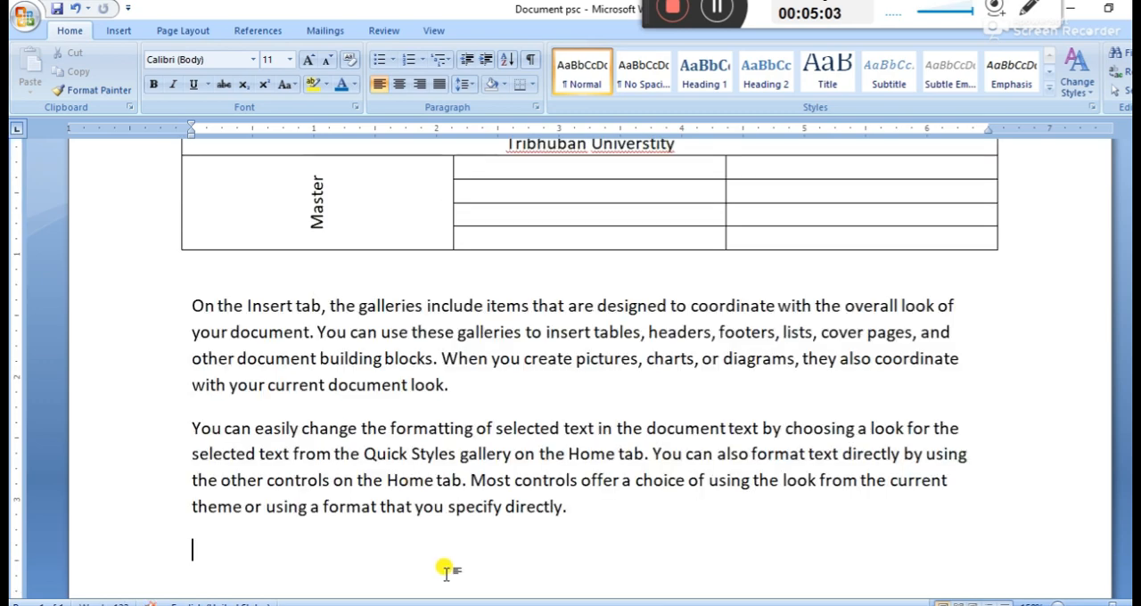
# Set the spacing before the last sample paragraph to 8 pt, rechecking task 5 in the practical model set document
pyautogui.moveTo(189, 427); pyautogui.dragTo(570, 526)
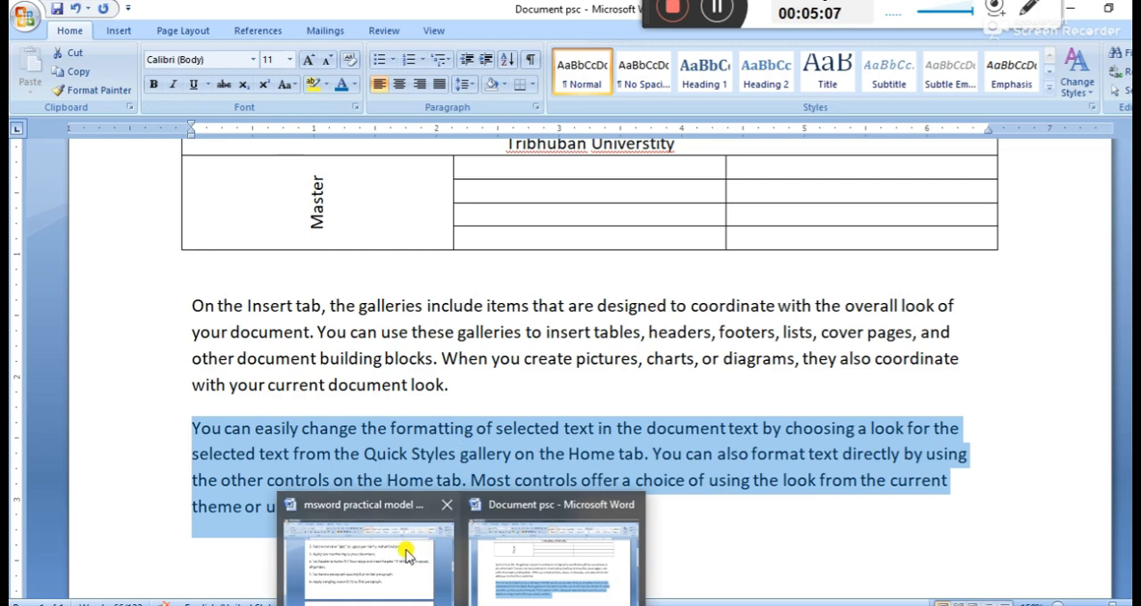
pyautogui.click(398, 548)
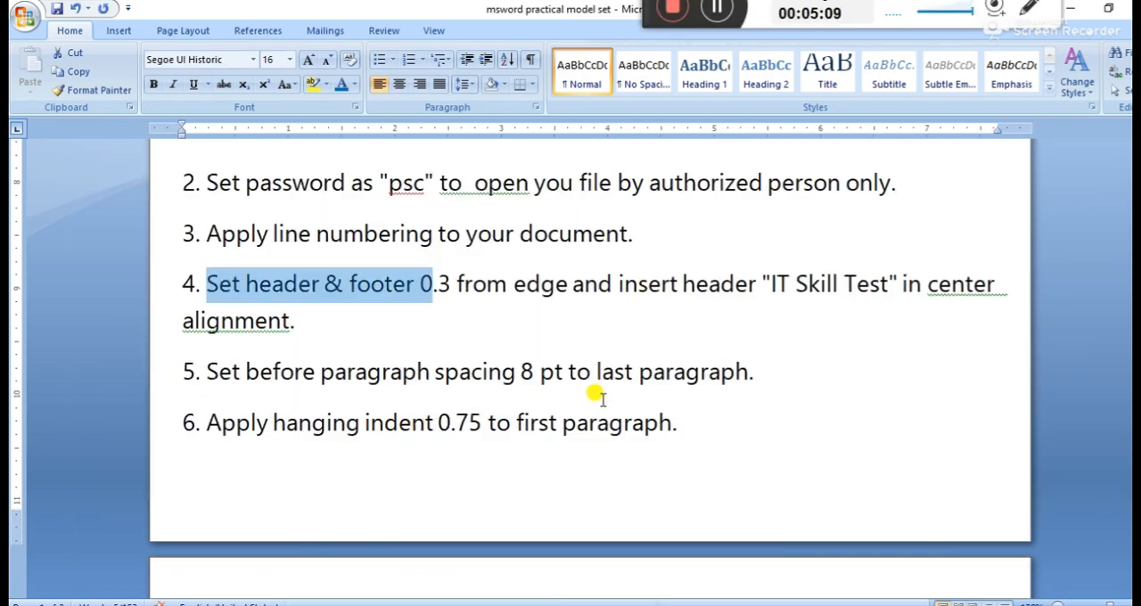
pyautogui.click(463, 605)
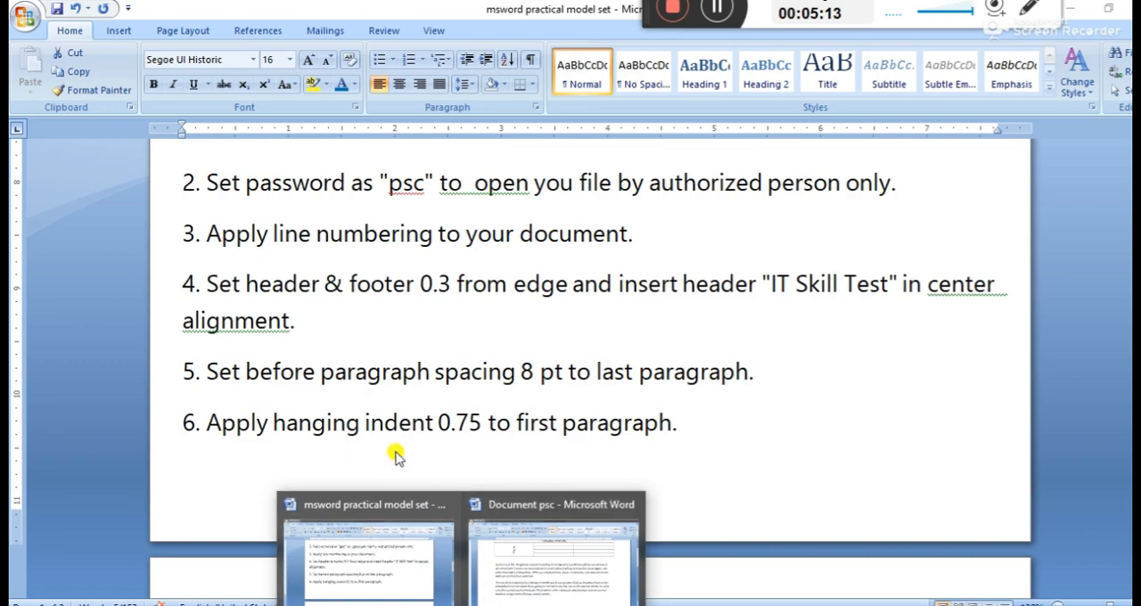
pyautogui.click(521, 554)
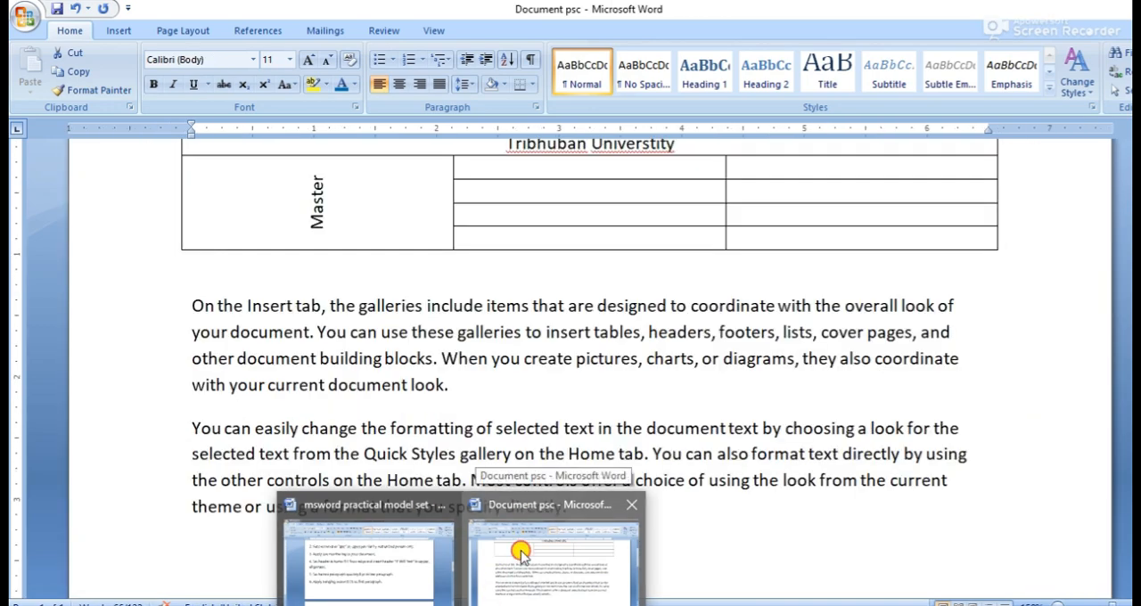
pyautogui.click(521, 554)
pyautogui.click(469, 84)
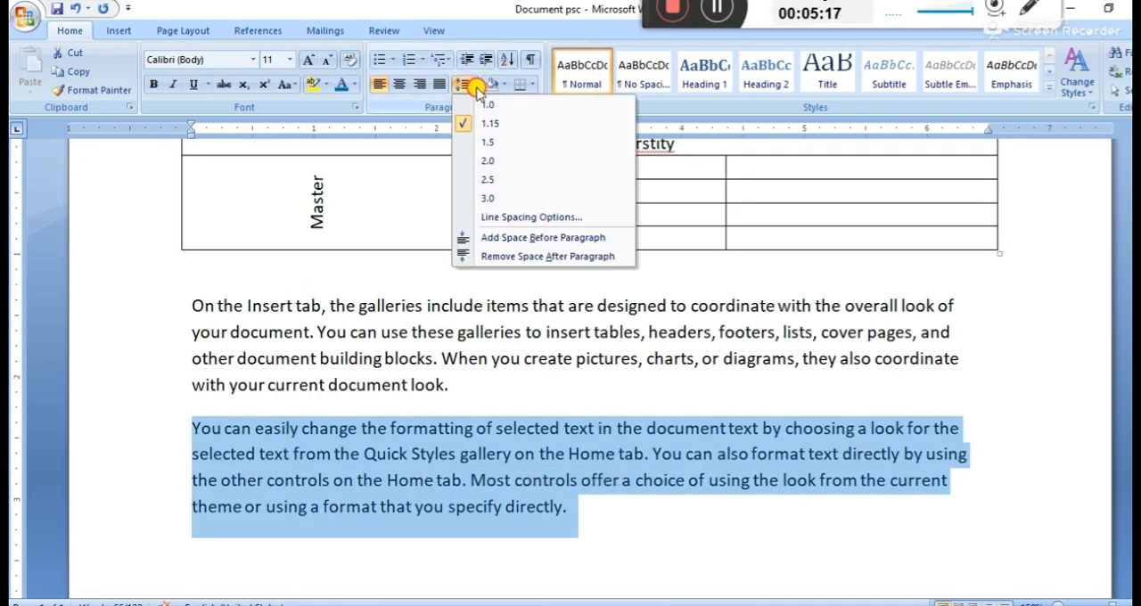
pyautogui.click(524, 218)
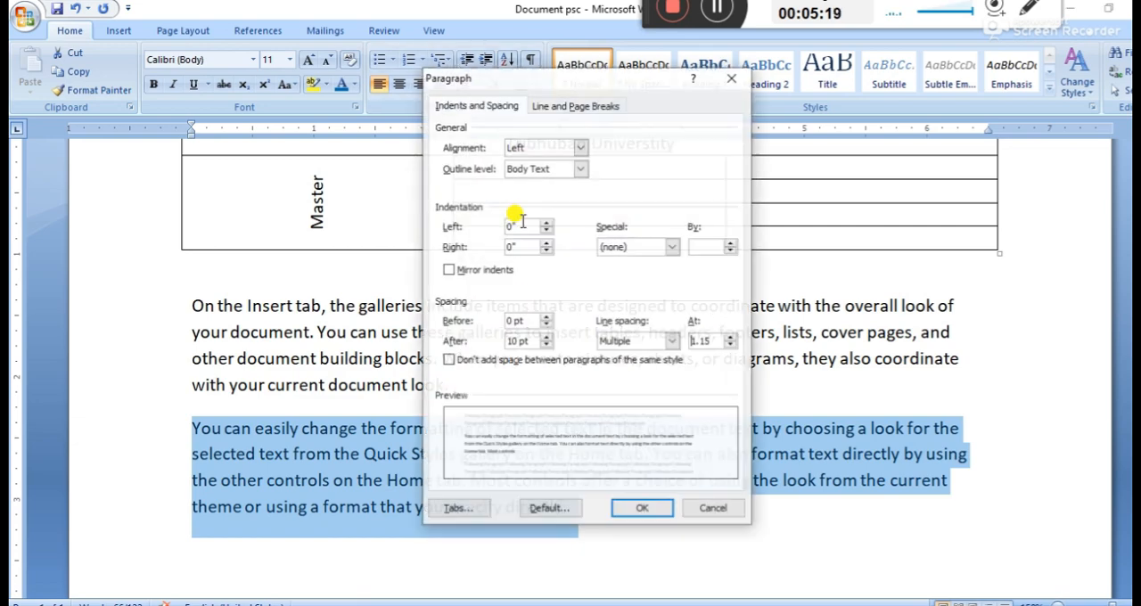
pyautogui.click(547, 327)
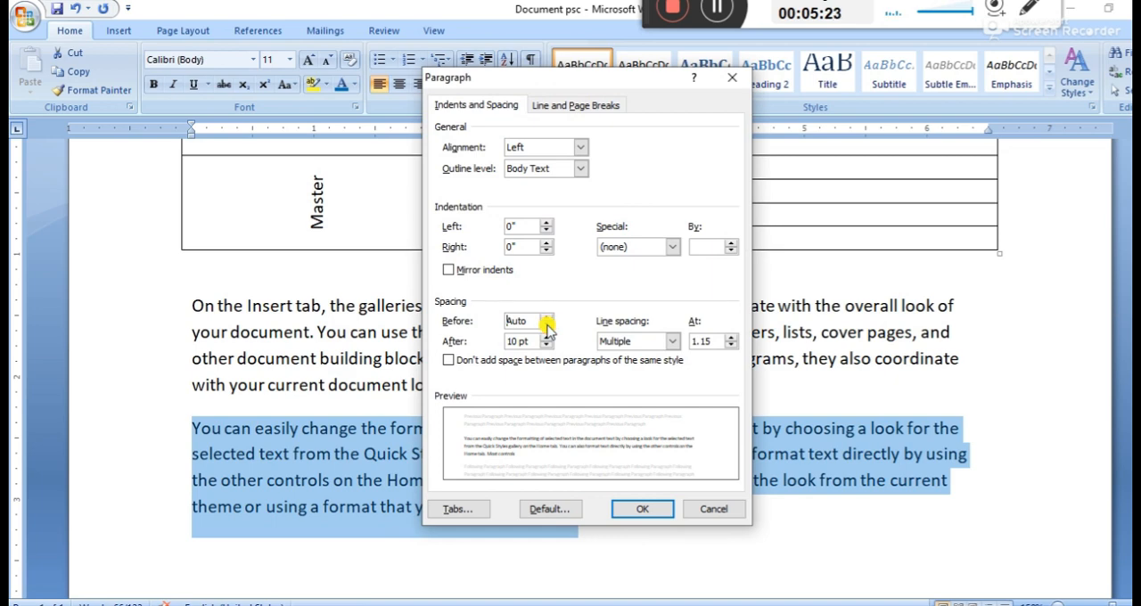
pyautogui.click(545, 317)
pyautogui.click(546, 317)
pyautogui.click(545, 316)
pyautogui.click(546, 316)
pyautogui.click(546, 317)
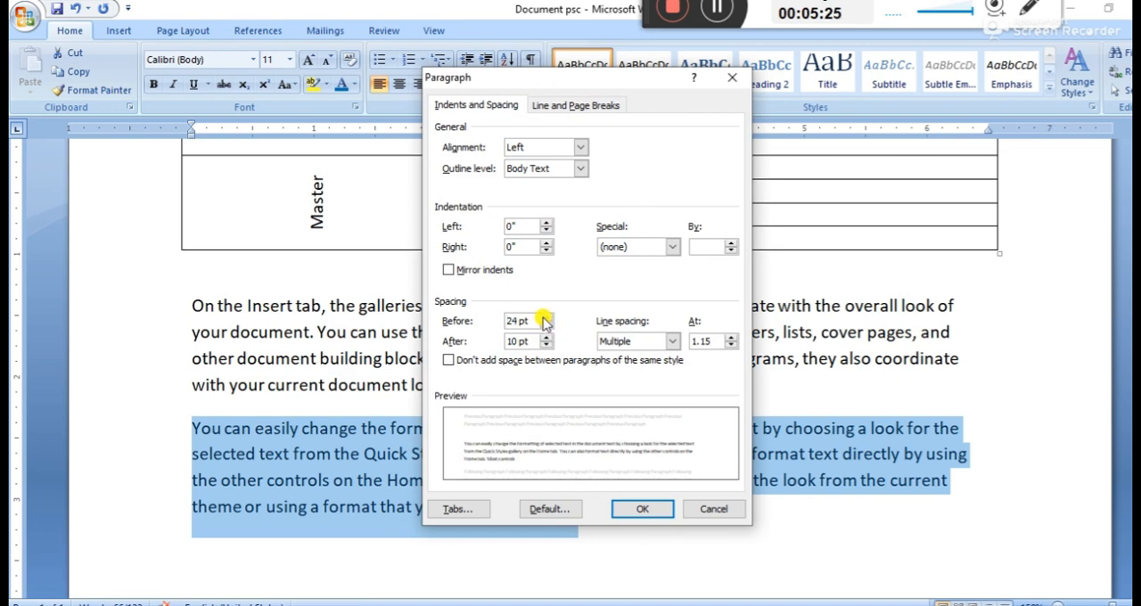
pyautogui.click(523, 323)
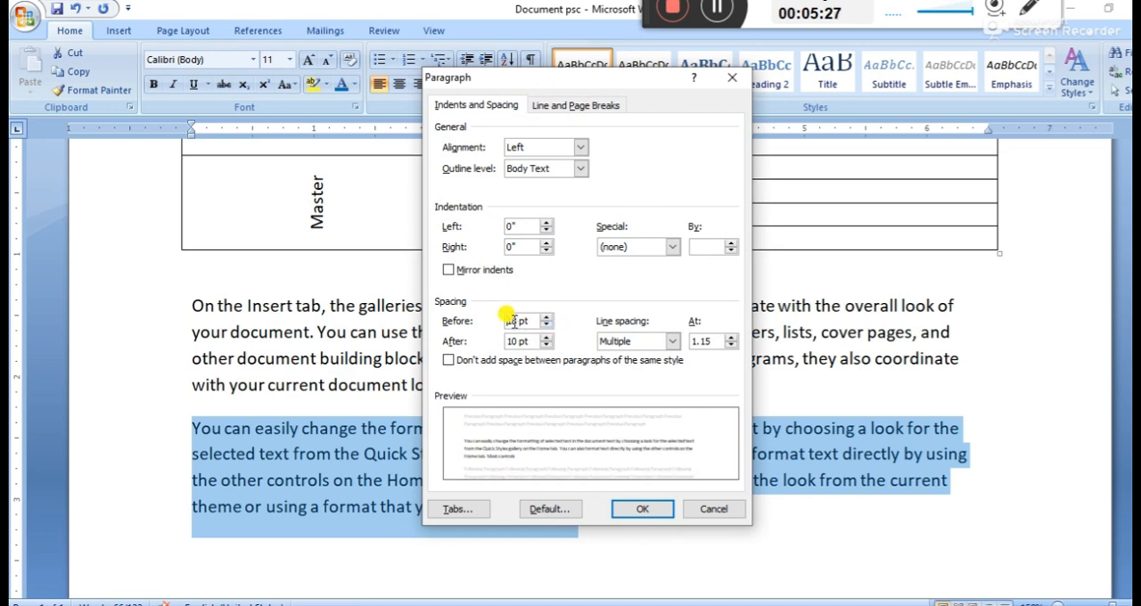
pyautogui.click(512, 322)
pyautogui.write('8')
pyautogui.click(662, 509)
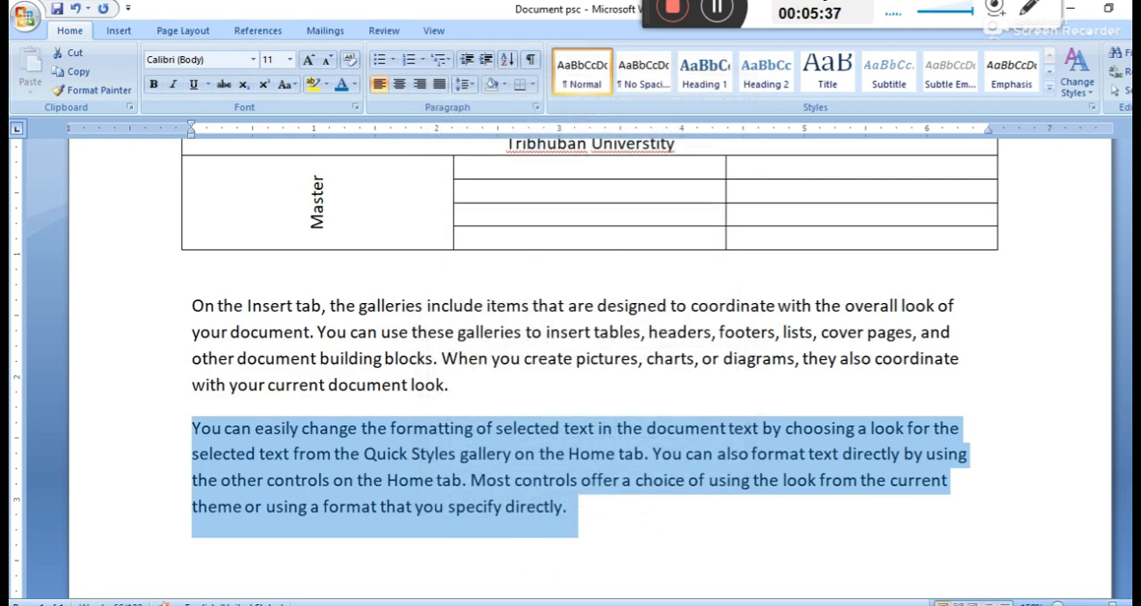
# Check tasks 5 and 6 in the practical model set document and return to the table document
pyautogui.click(455, 604)
pyautogui.click(405, 575)
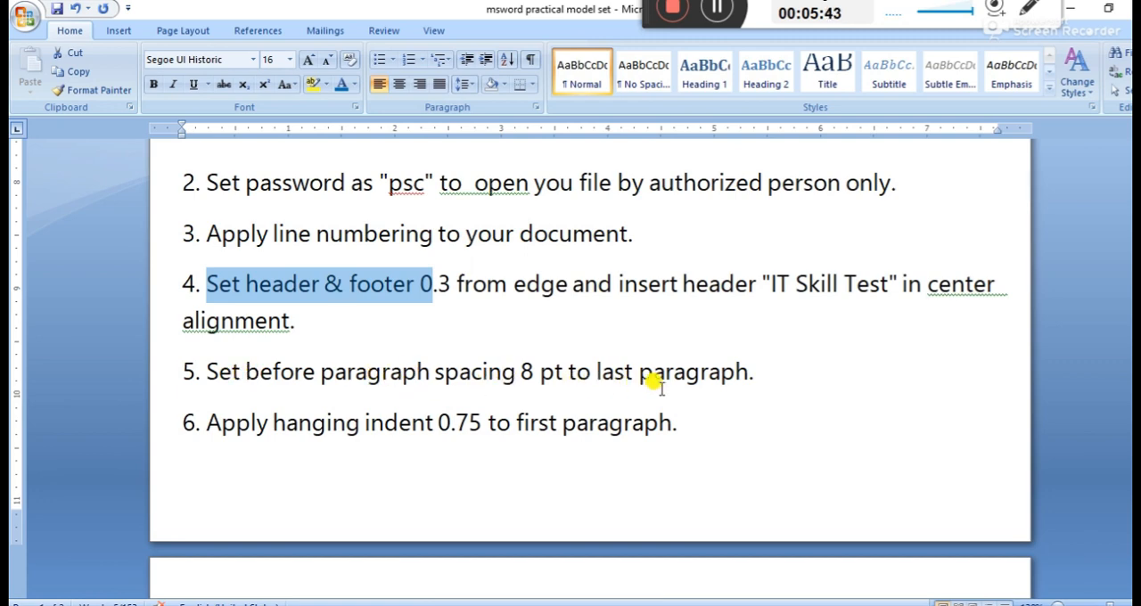
pyautogui.moveTo(765, 375); pyautogui.dragTo(201, 421)
pyautogui.scroll(-1, 410, 459)
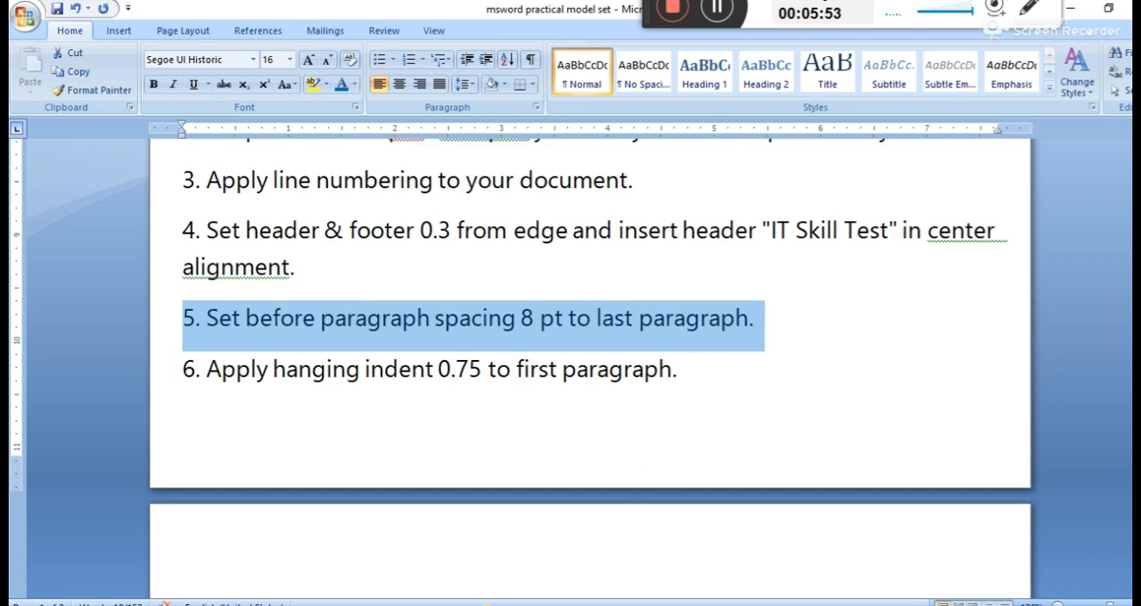
pyautogui.click(543, 566)
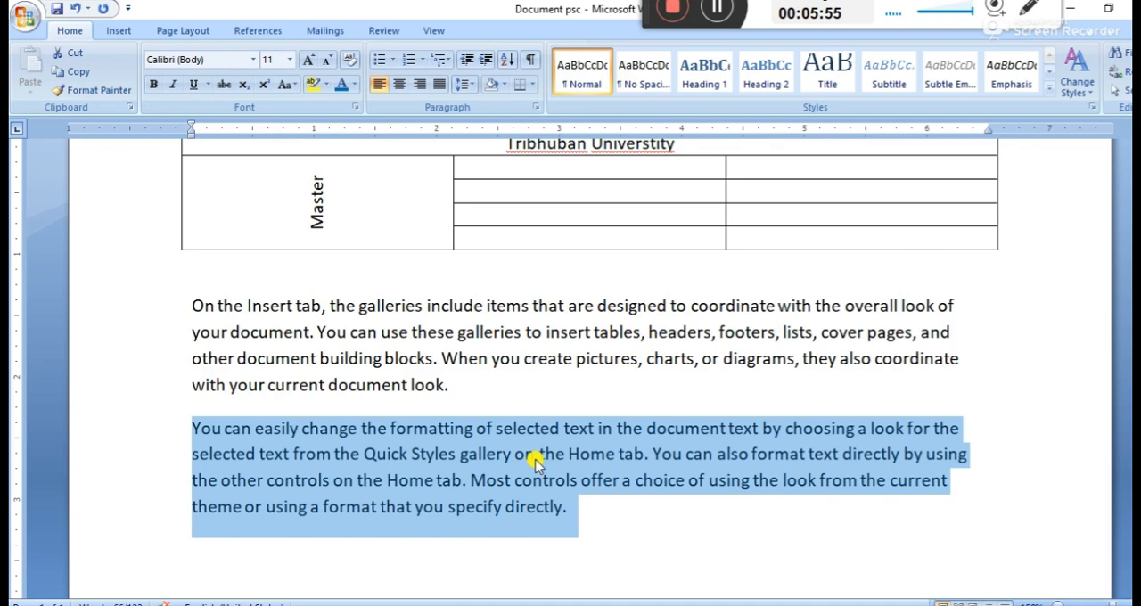
# Apply a hanging indent of 0.7" to the first sample paragraph below the table
pyautogui.click(584, 515)
pyautogui.moveTo(456, 385); pyautogui.dragTo(157, 285)
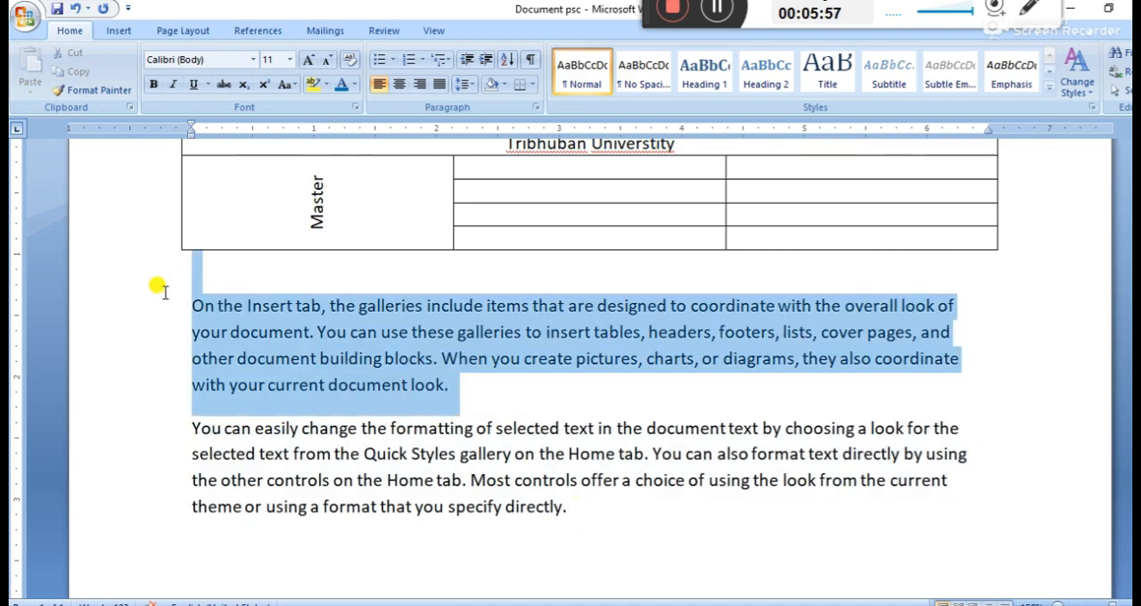
pyautogui.click(469, 86)
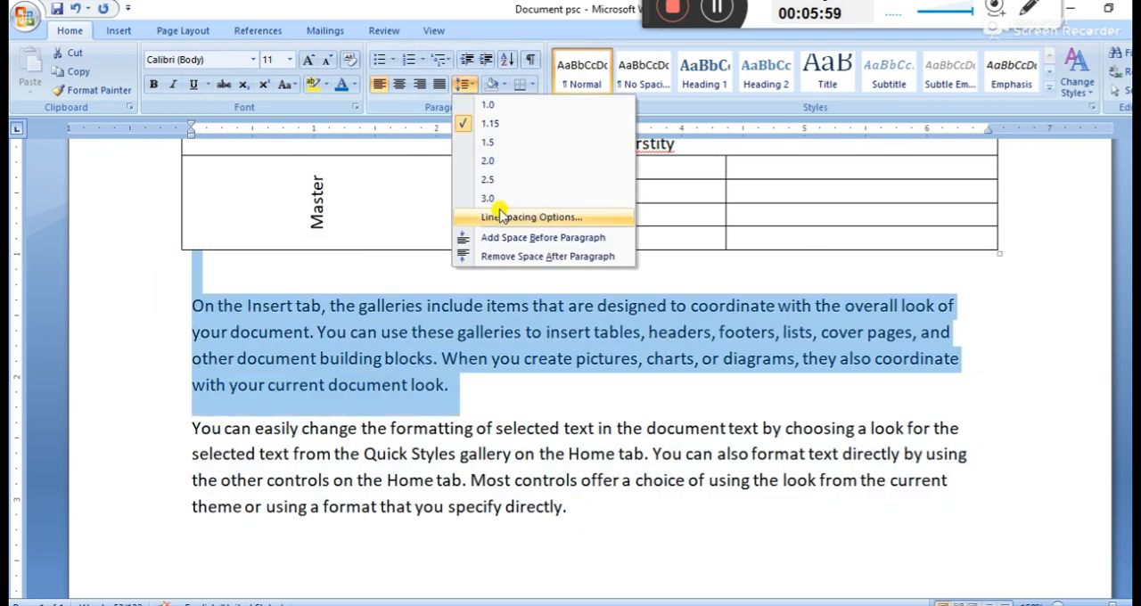
pyautogui.click(521, 218)
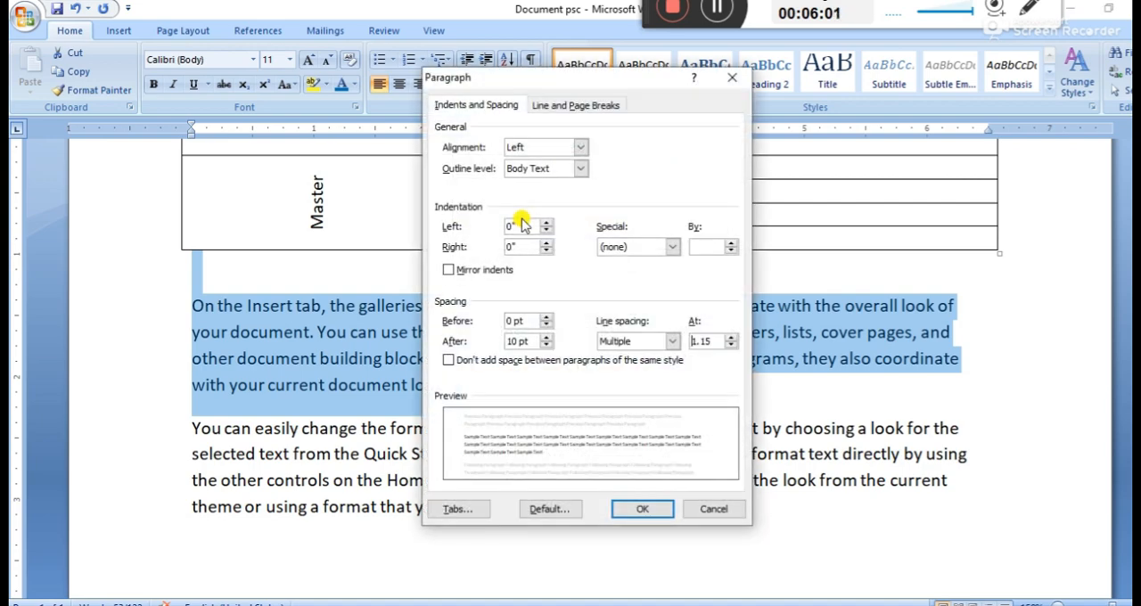
pyautogui.click(641, 250)
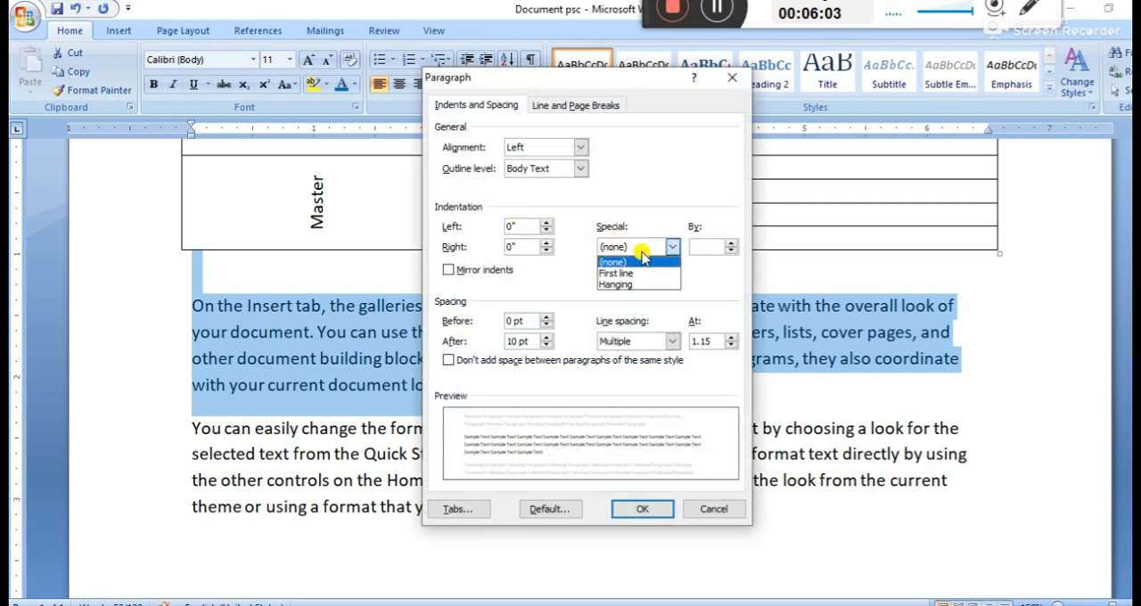
pyautogui.click(641, 250)
pyautogui.click(633, 247)
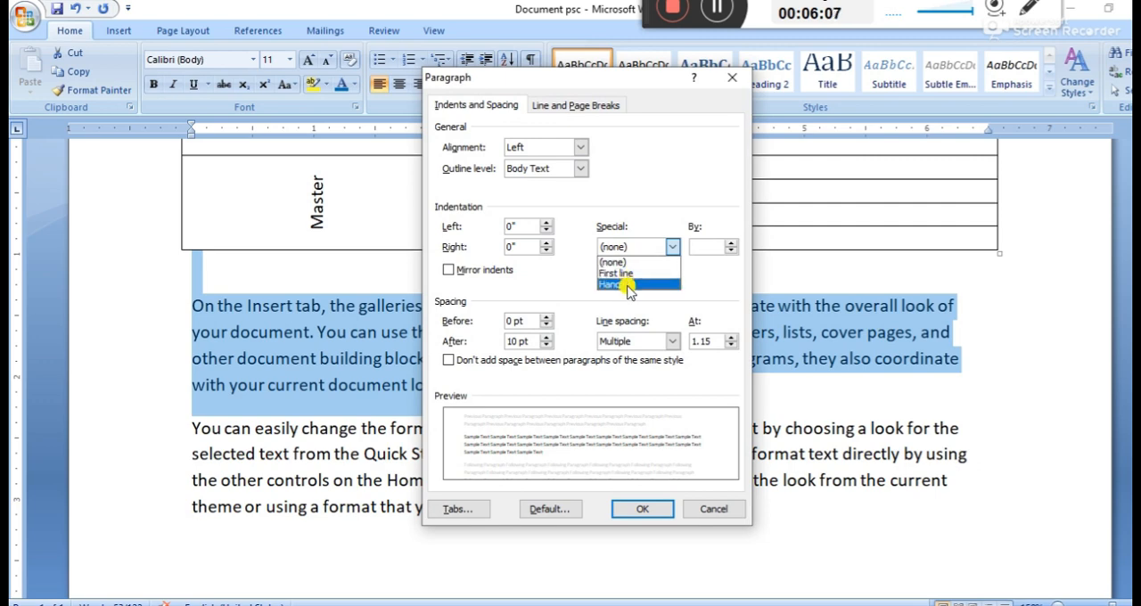
pyautogui.click(628, 283)
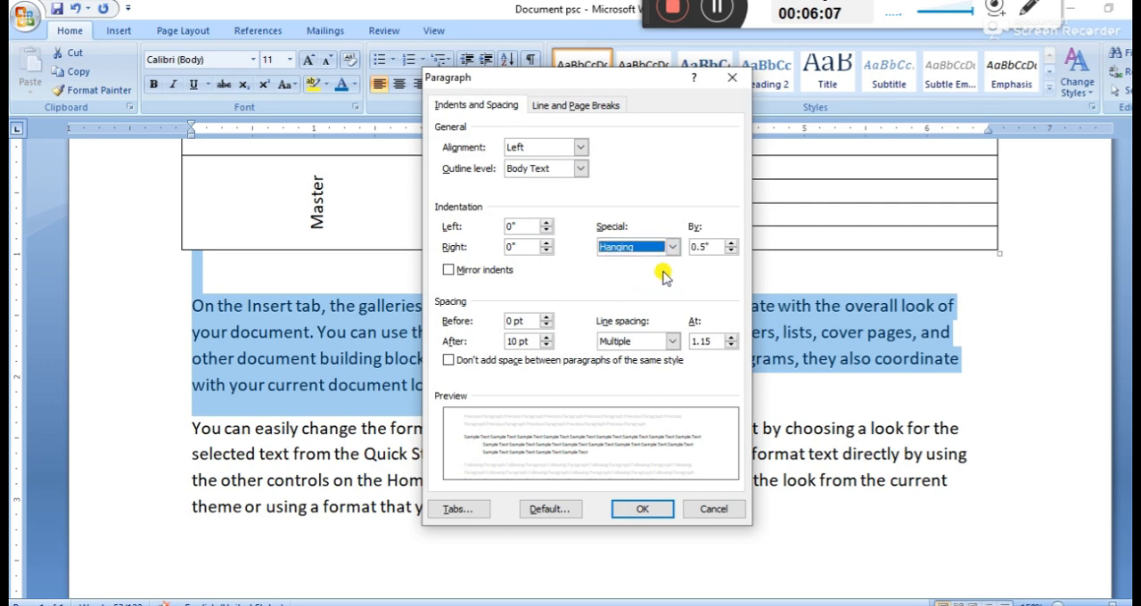
pyautogui.click(729, 242)
pyautogui.click(729, 242)
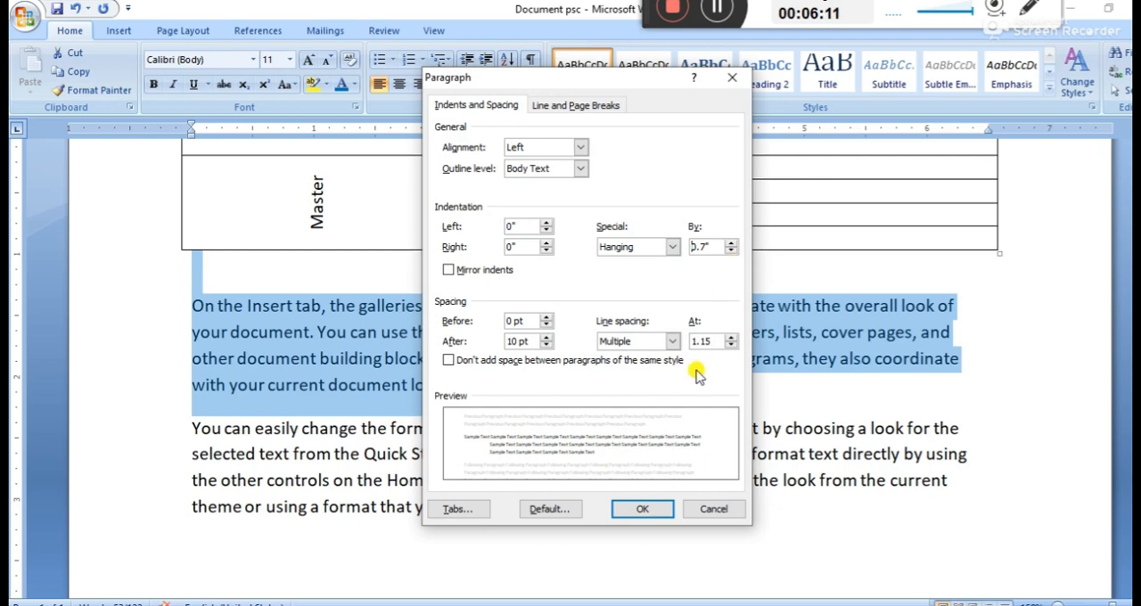
pyautogui.click(634, 509)
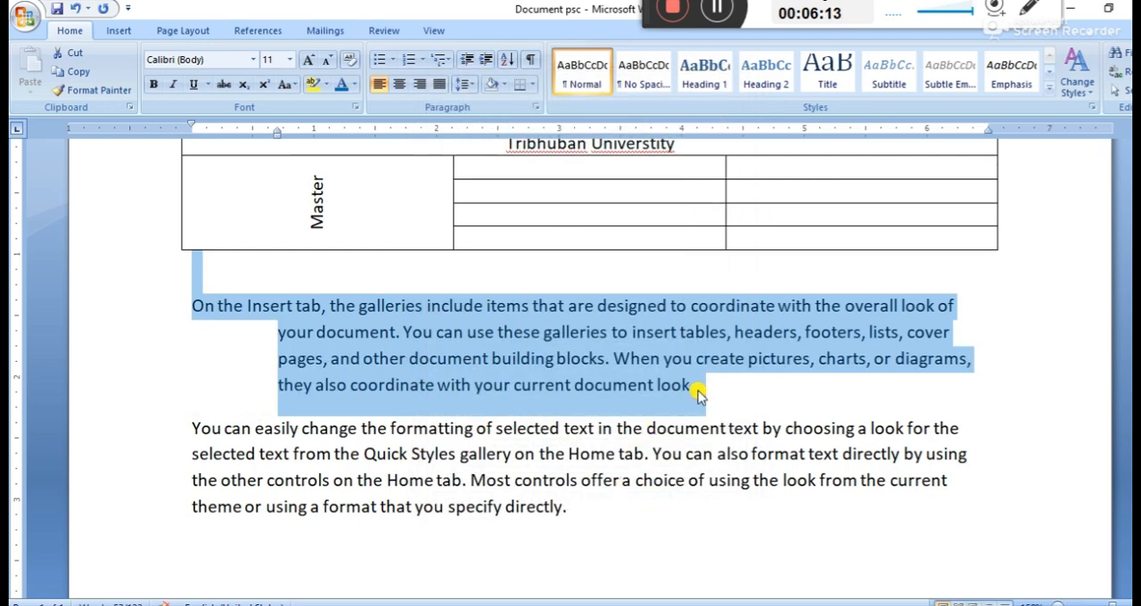
pyautogui.click(700, 392)
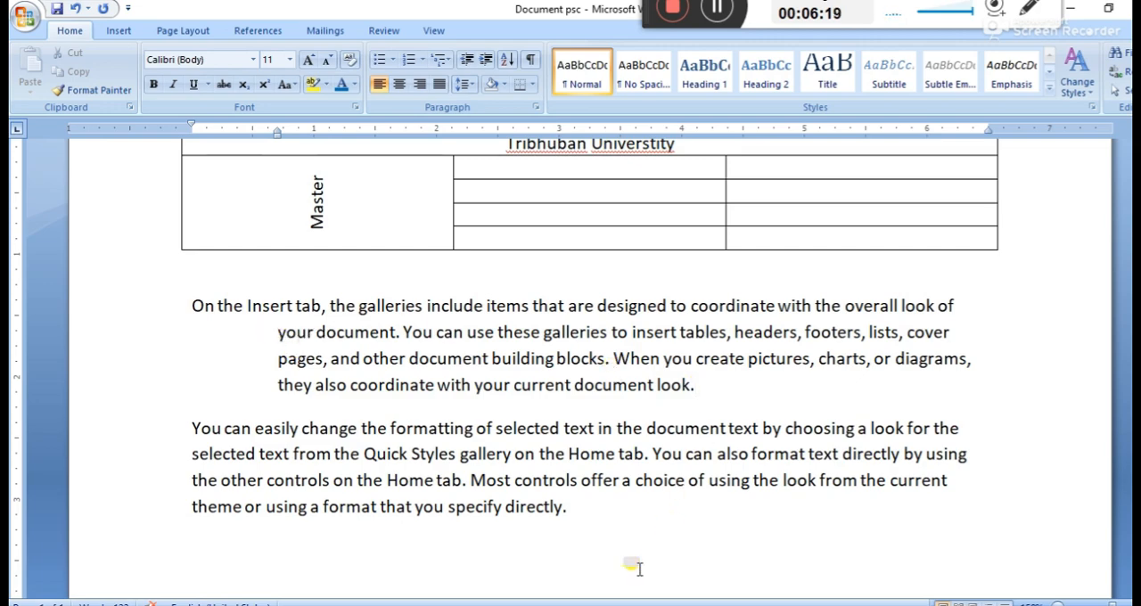
# Review the task list in the practical model set document, highlight task 6, and return to the table document
pyautogui.click(420, 566)
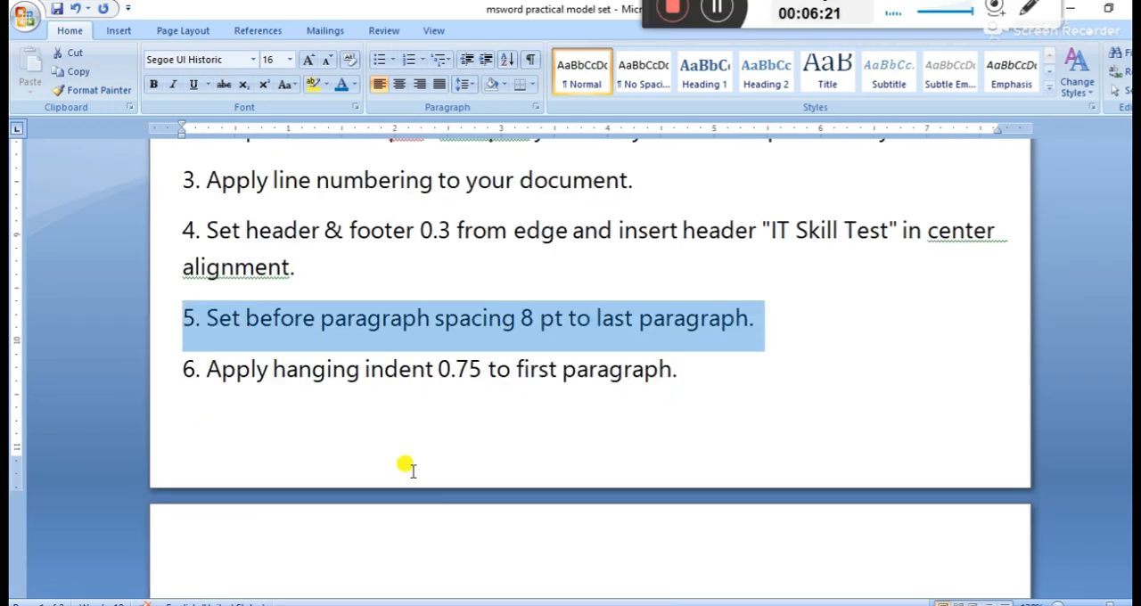
pyautogui.scroll(-10, 384, 434)
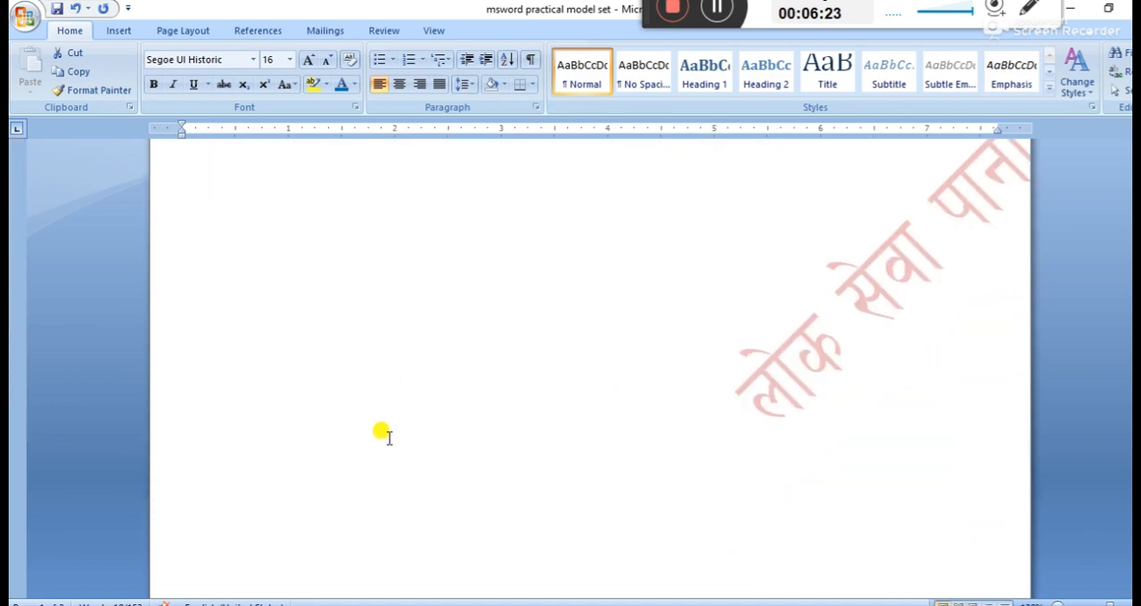
pyautogui.scroll(8, 384, 434)
pyautogui.scroll(5, 384, 435)
pyautogui.tripleClick(389, 441)
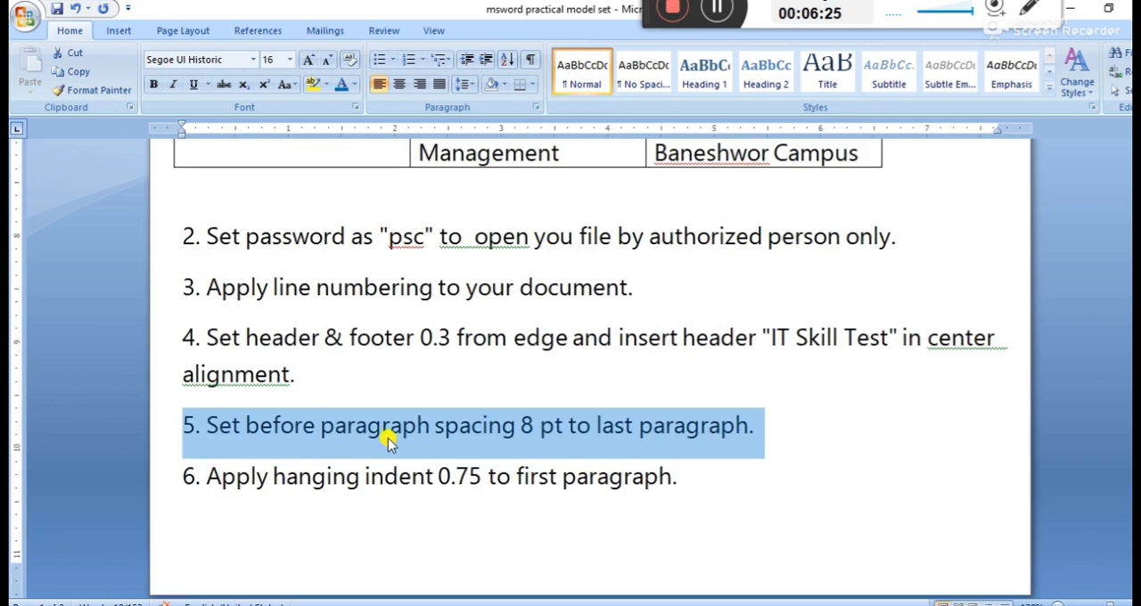
pyautogui.moveTo(687, 481); pyautogui.dragTo(178, 476)
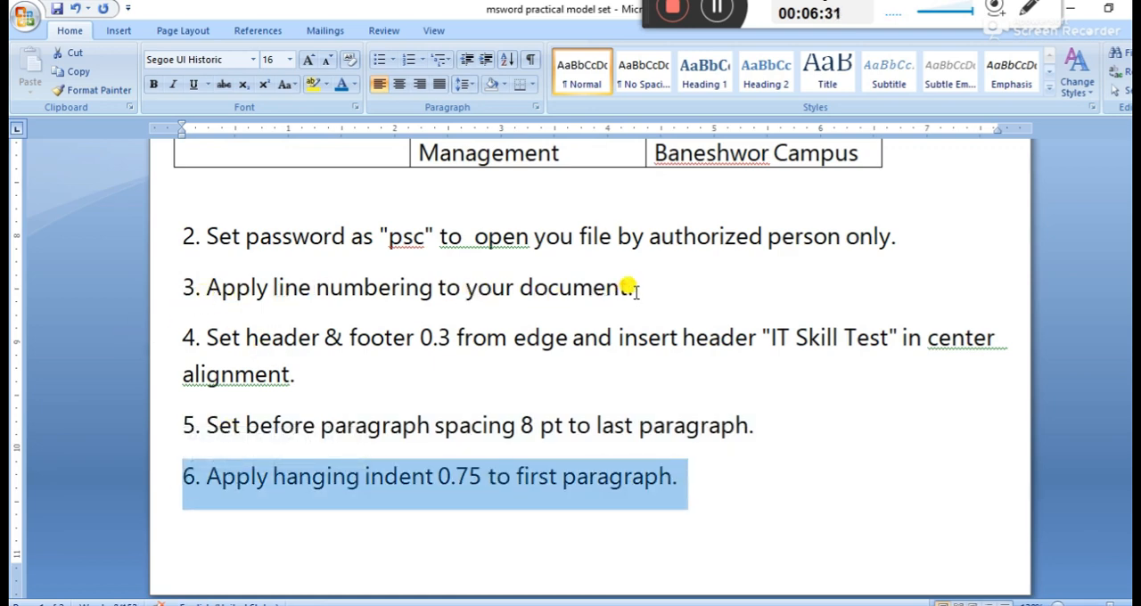
pyautogui.click(504, 579)
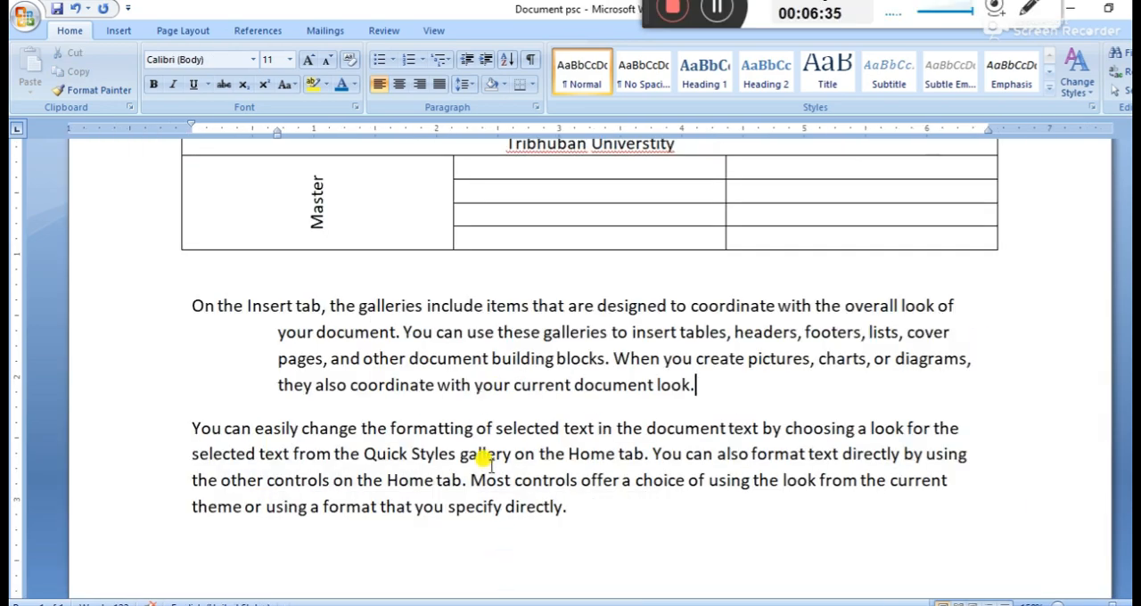
# Apply continuous line numbering to the table document
pyautogui.moveTo(606, 510); pyautogui.dragTo(193, 433)
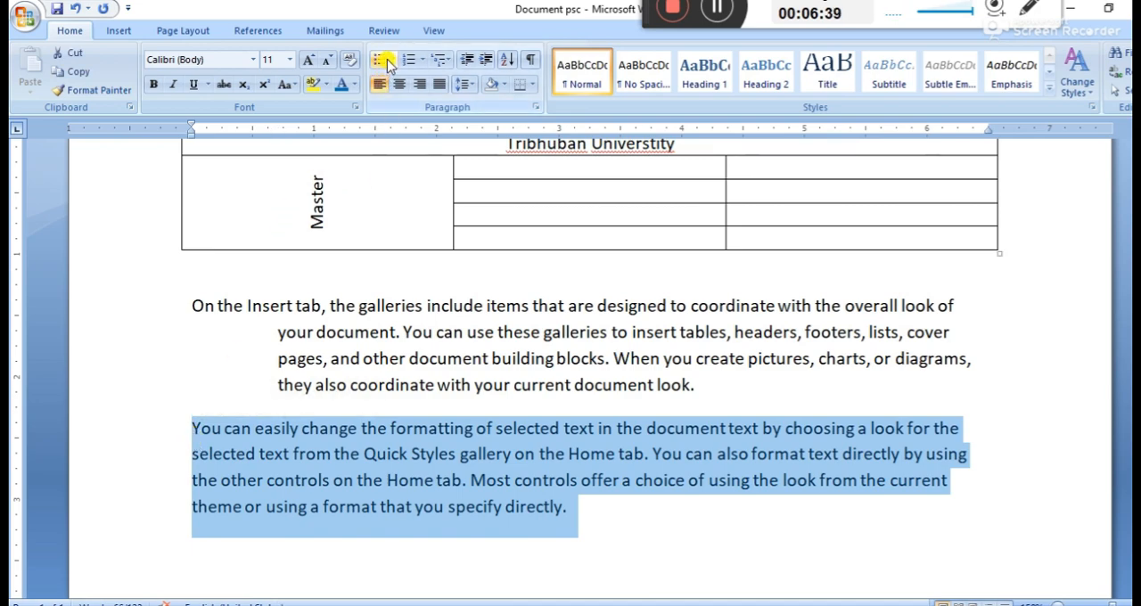
pyautogui.click(178, 30)
pyautogui.click(78, 31)
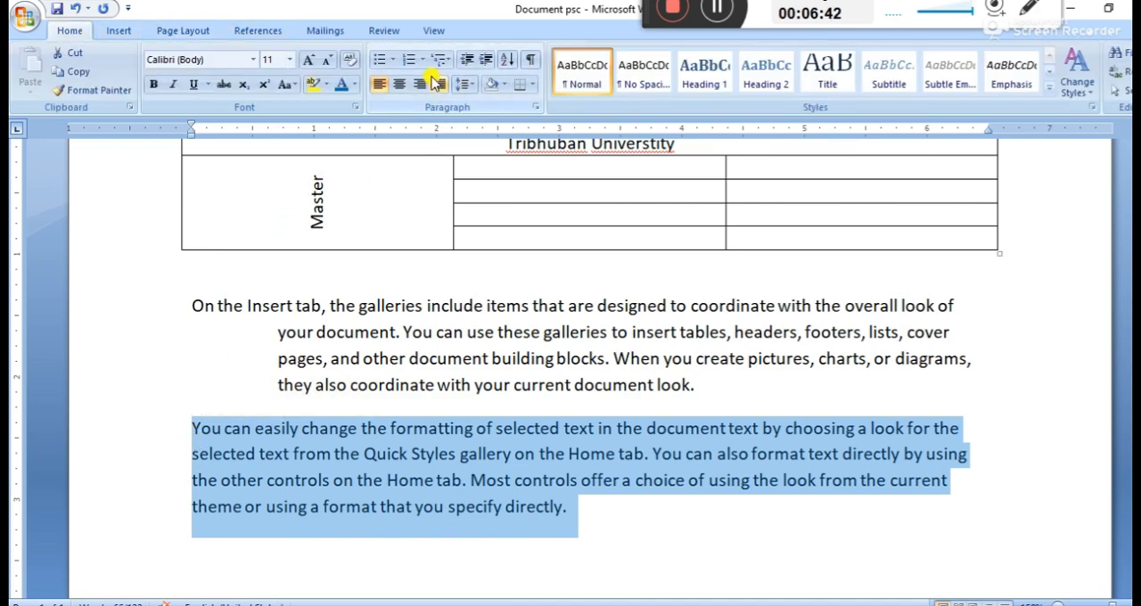
pyautogui.click(121, 31)
pyautogui.click(181, 30)
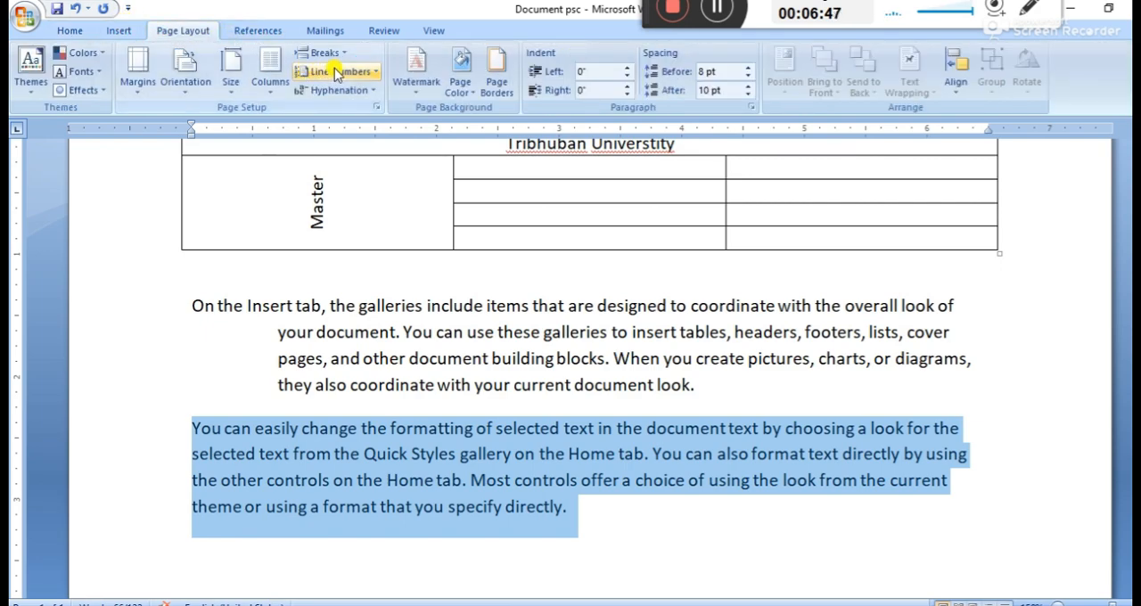
pyautogui.click(337, 71)
pyautogui.click(357, 187)
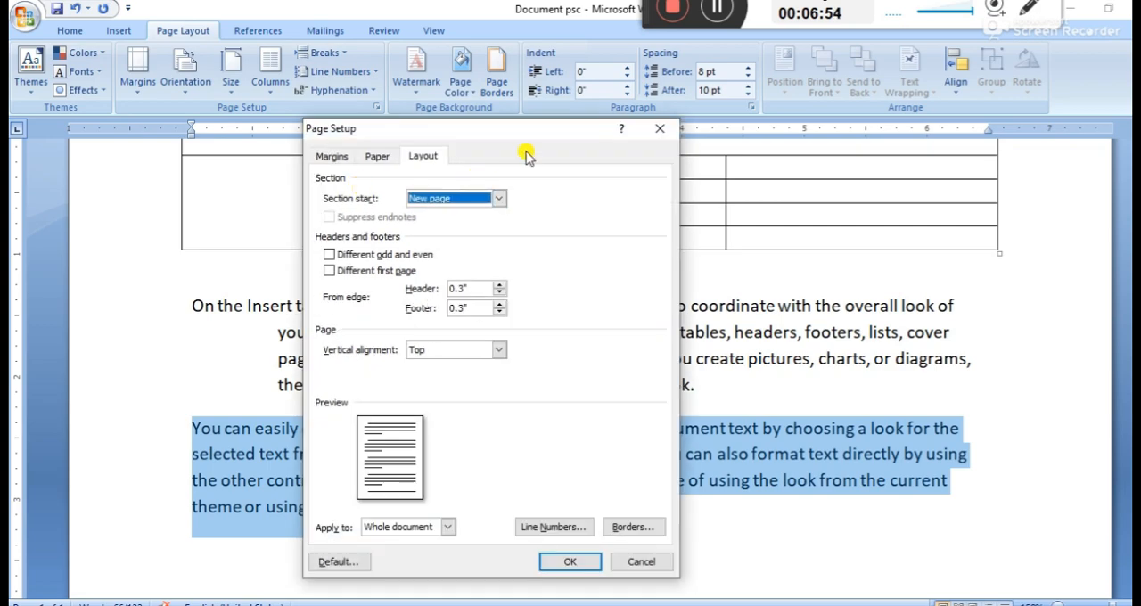
pyautogui.click(660, 129)
pyautogui.click(357, 71)
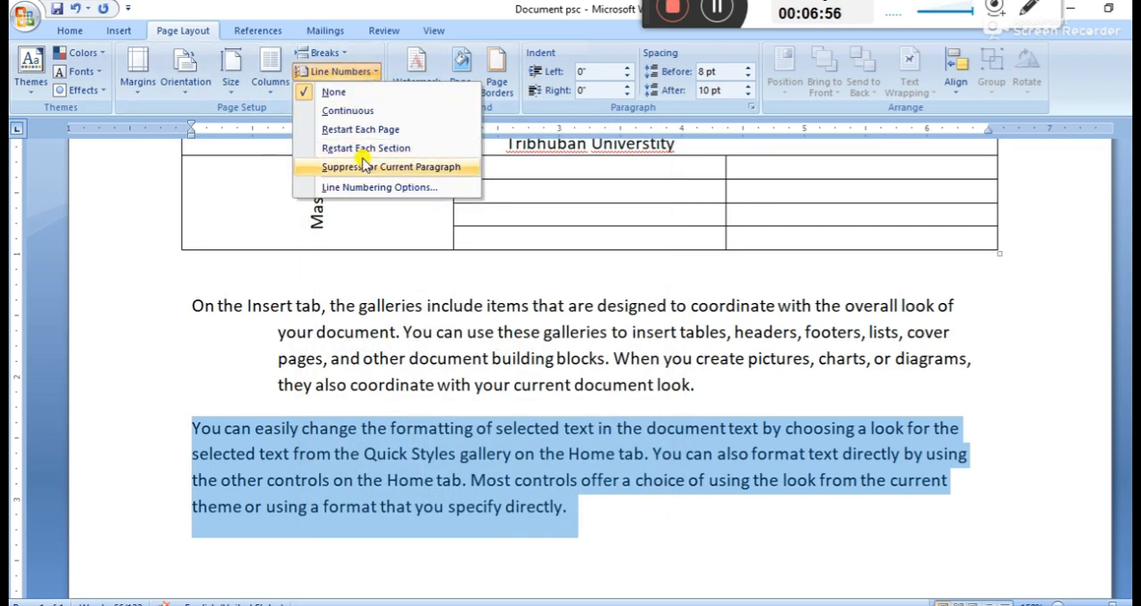
pyautogui.click(361, 110)
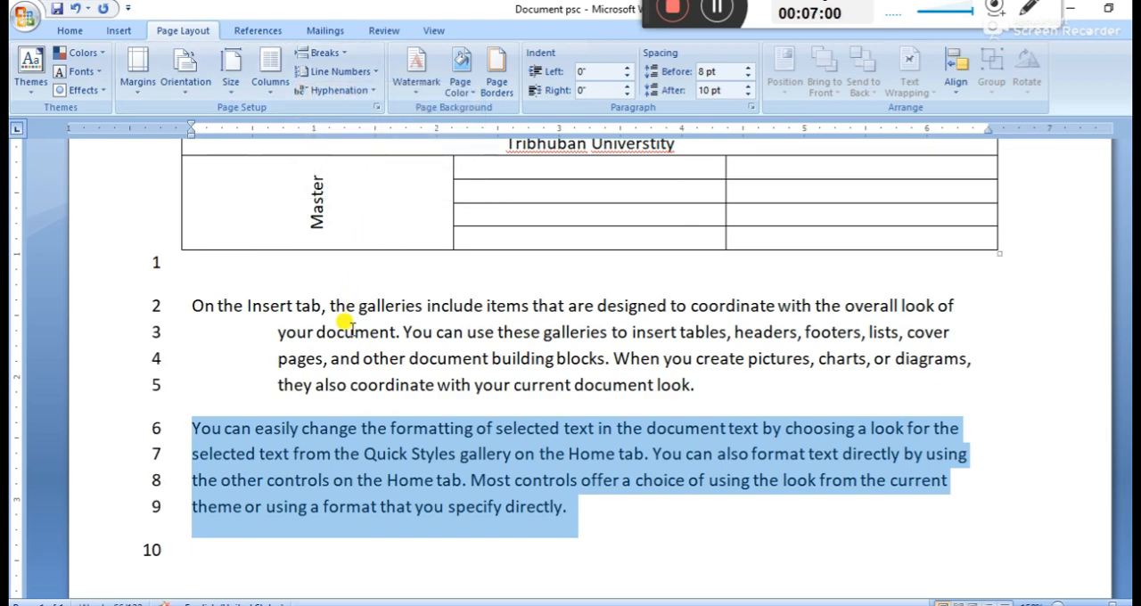
# Select both sample paragraphs below the table and try suppressing their line numbers
pyautogui.click(345, 326)
pyautogui.moveTo(577, 507); pyautogui.dragTo(115, 286)
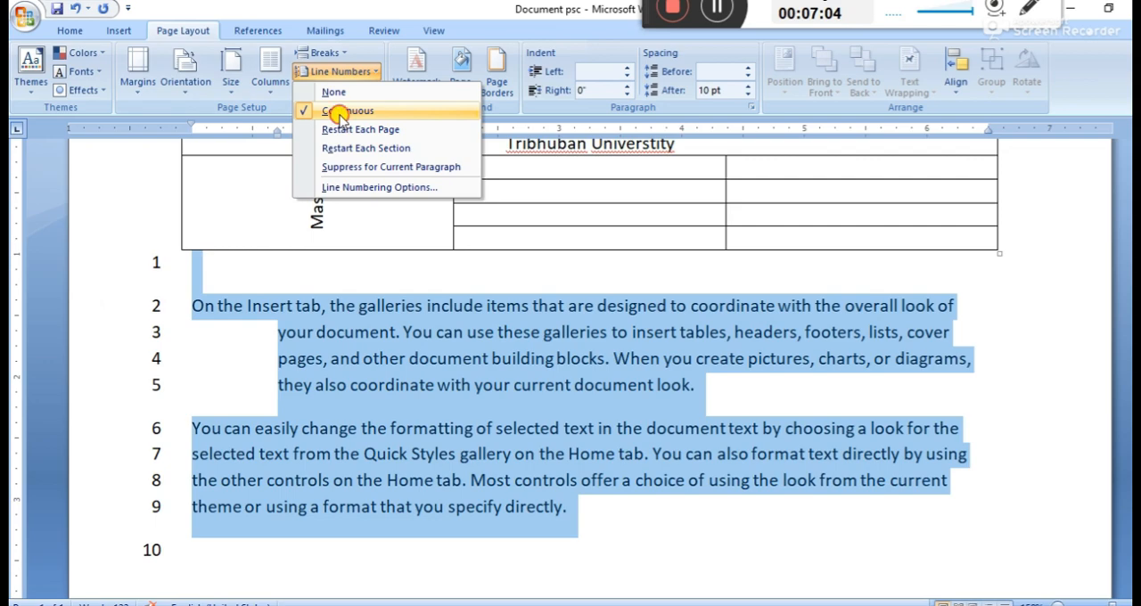
pyautogui.click(338, 112)
pyautogui.click(332, 72)
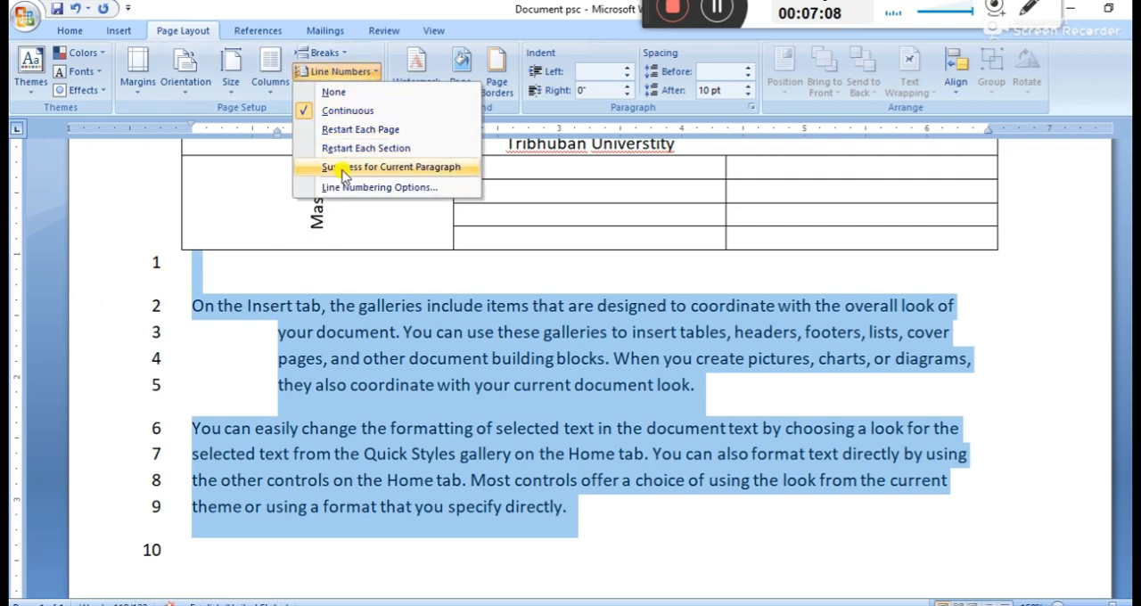
pyautogui.click(343, 170)
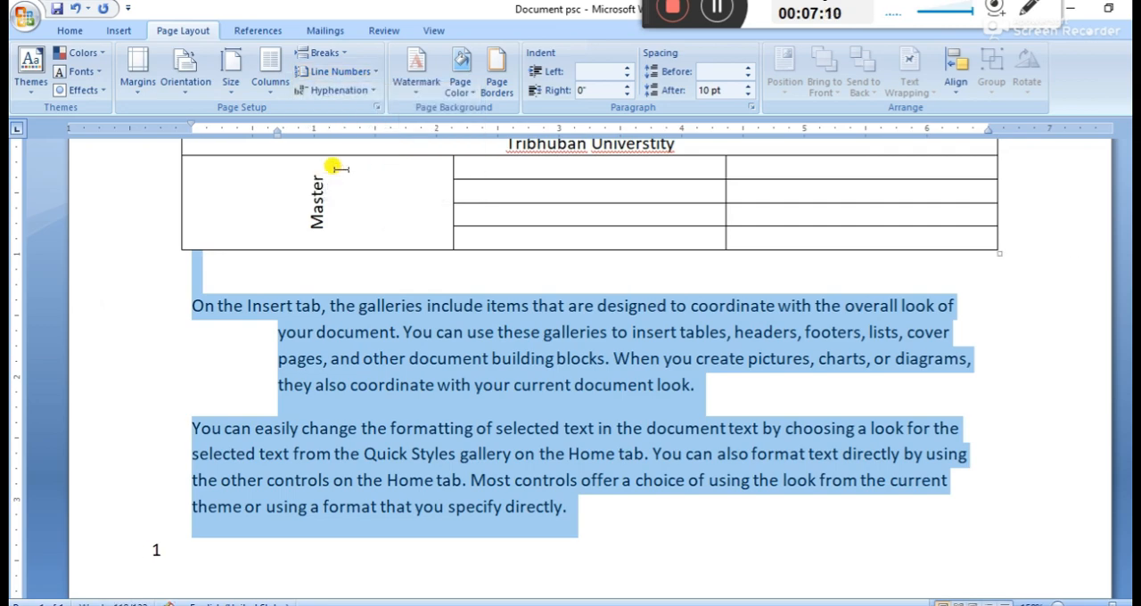
# Set line numbering to restart each page and restore the line numbers on the selected paragraphs
pyautogui.click(339, 75)
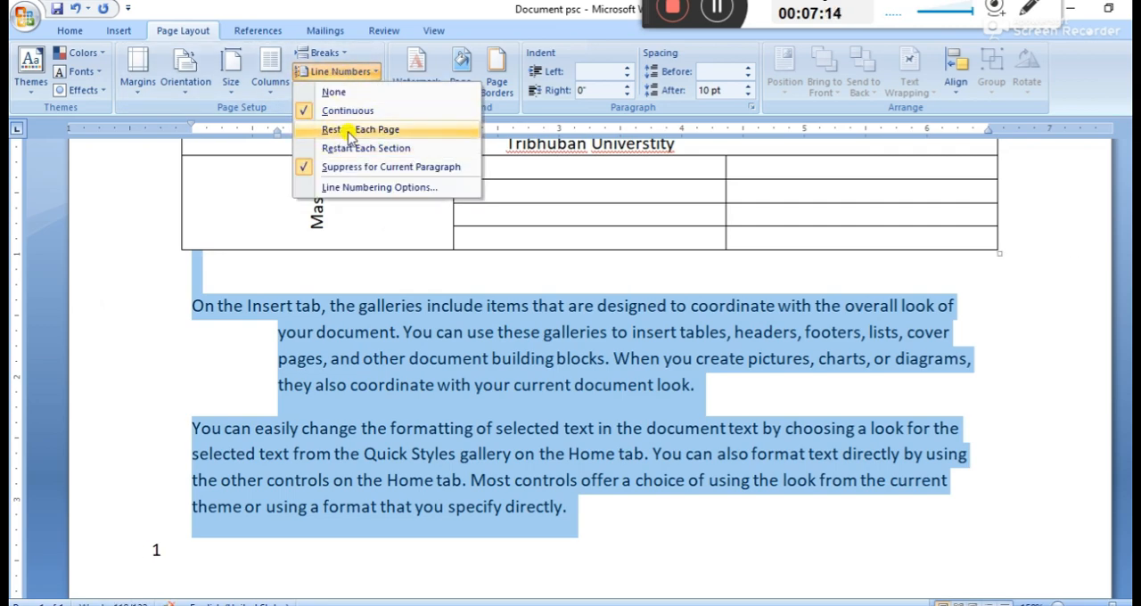
pyautogui.click(353, 130)
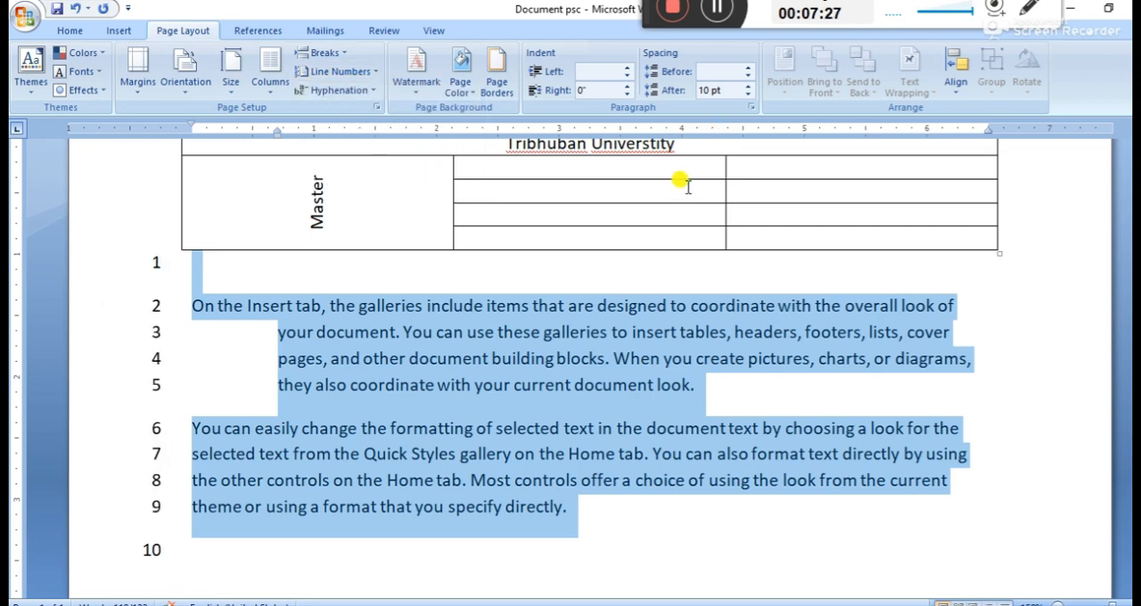
pyautogui.scroll(2, 581, 369)
pyautogui.scroll(-3, 576, 367)
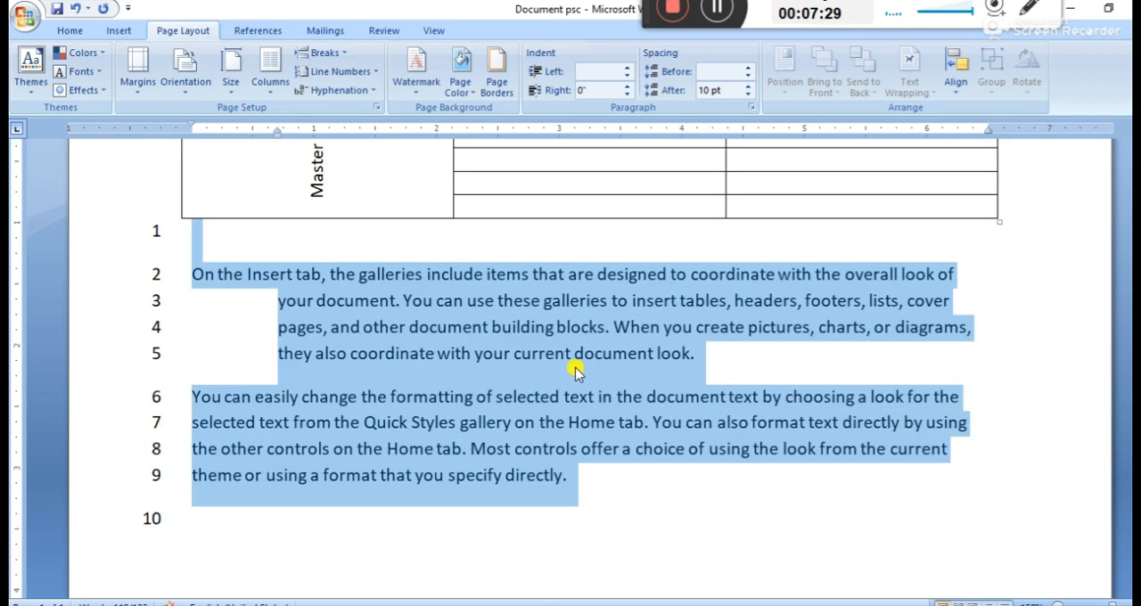